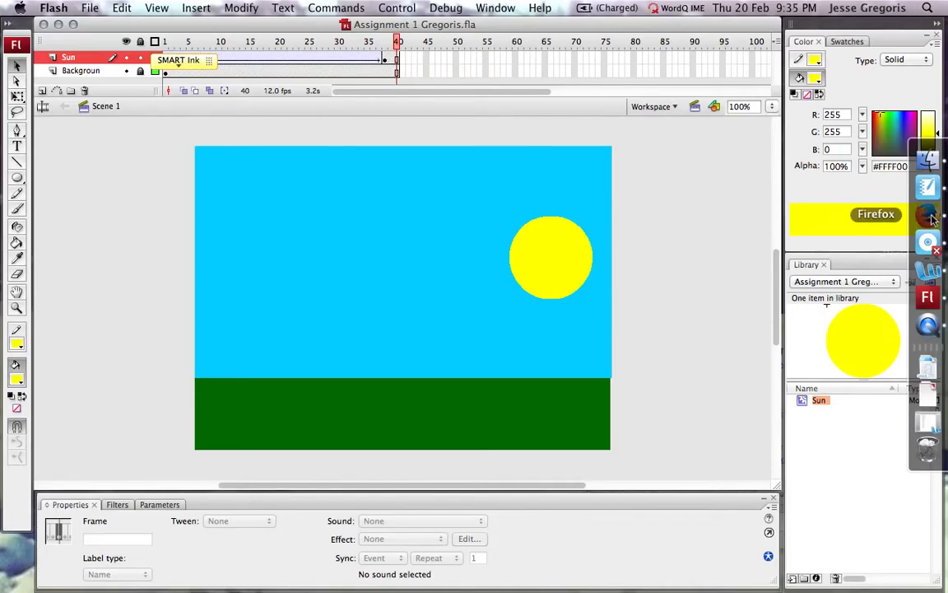
- Switch to Firefox and search Google Images for "flower" in place of the sun search
click(928, 216)
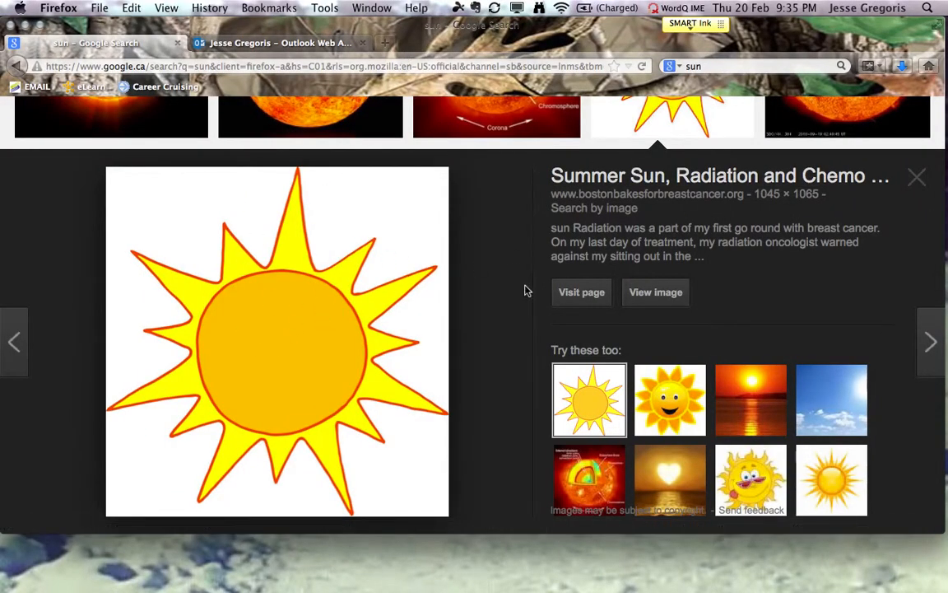
scroll(662, 222, up, 5)
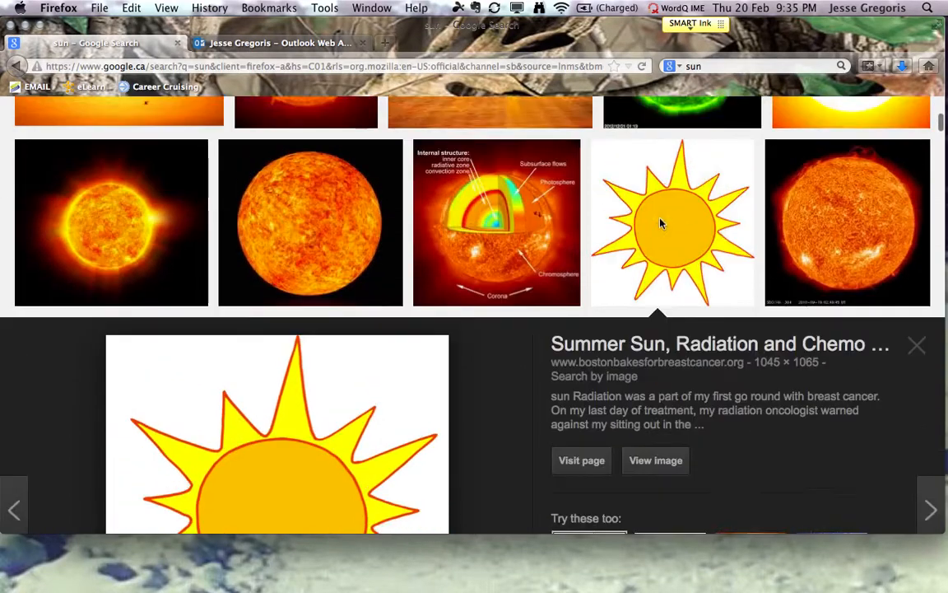
scroll(669, 251, up, 5)
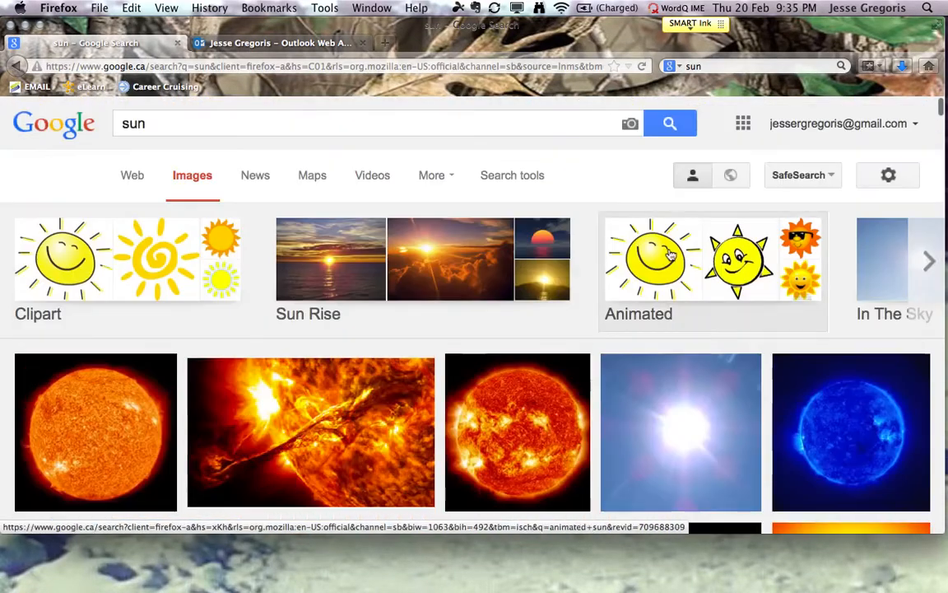
click(307, 123)
drag(308, 122, 33, 125)
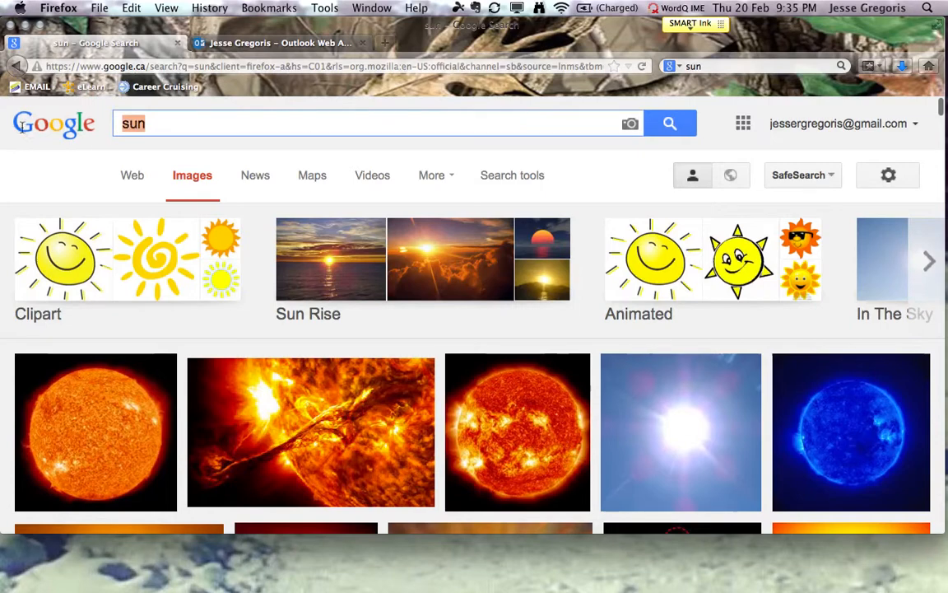
text(flower)
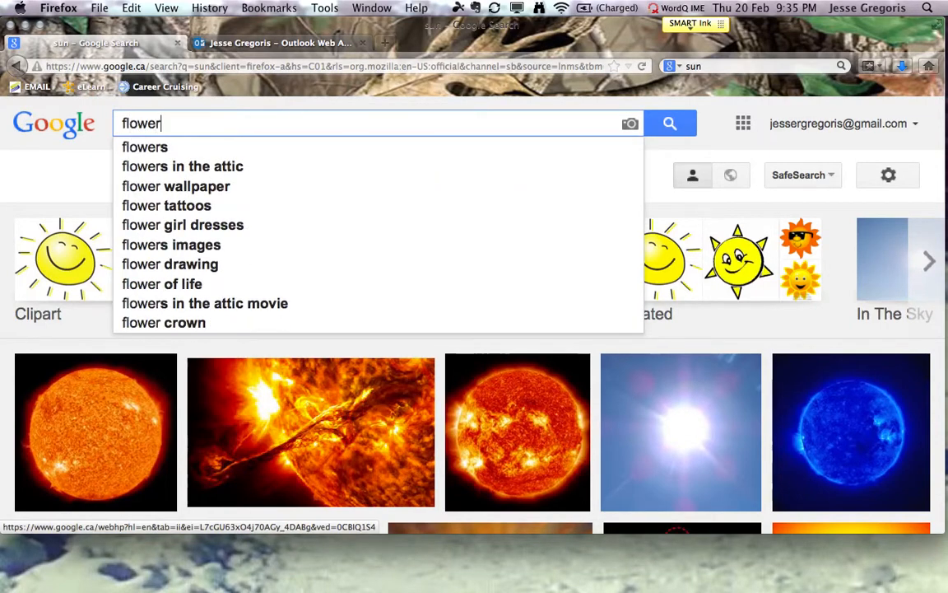
key(Return)
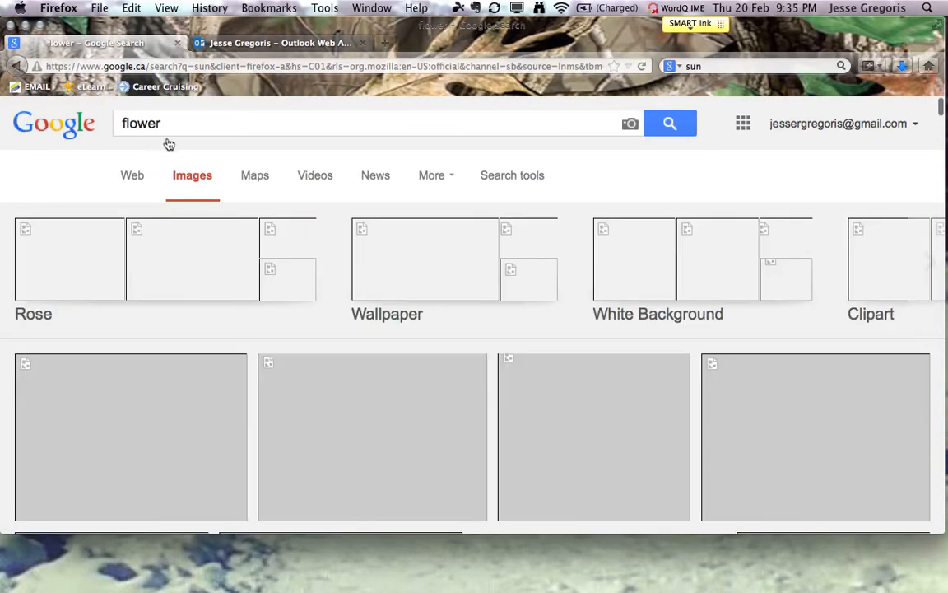
- Refine the image search to "cartoon flower"
scroll(426, 186, down, 5)
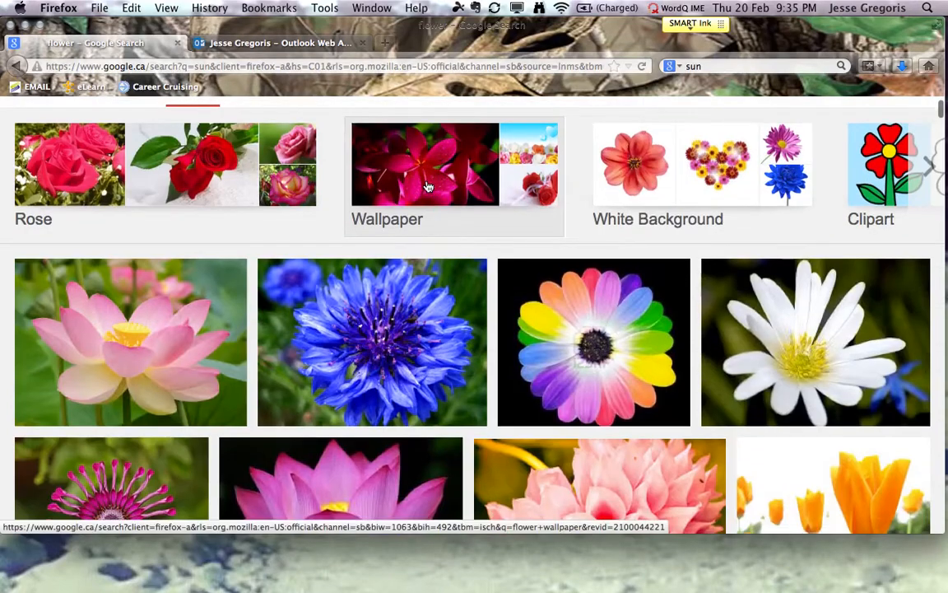
scroll(428, 187, down, 13)
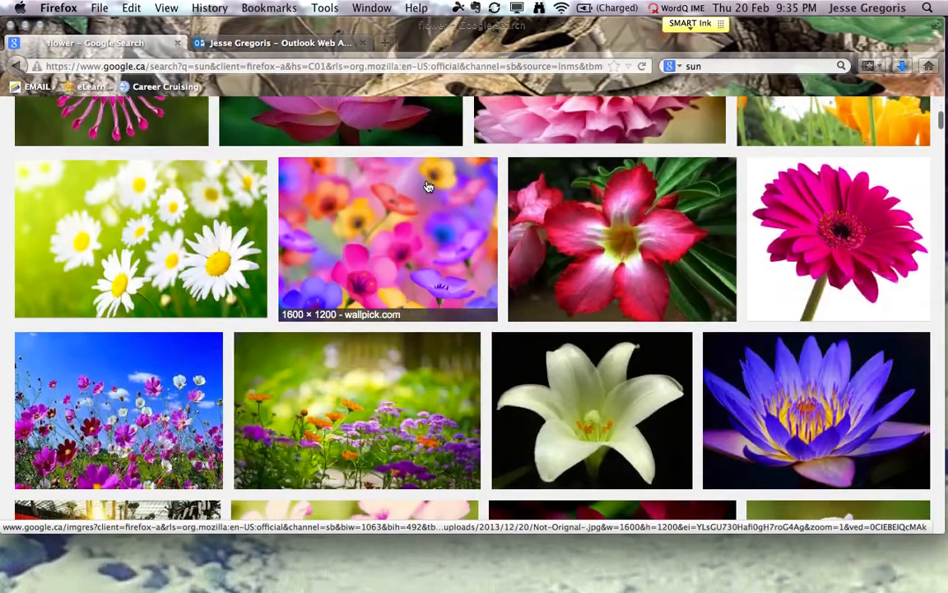
scroll(428, 186, down, 20)
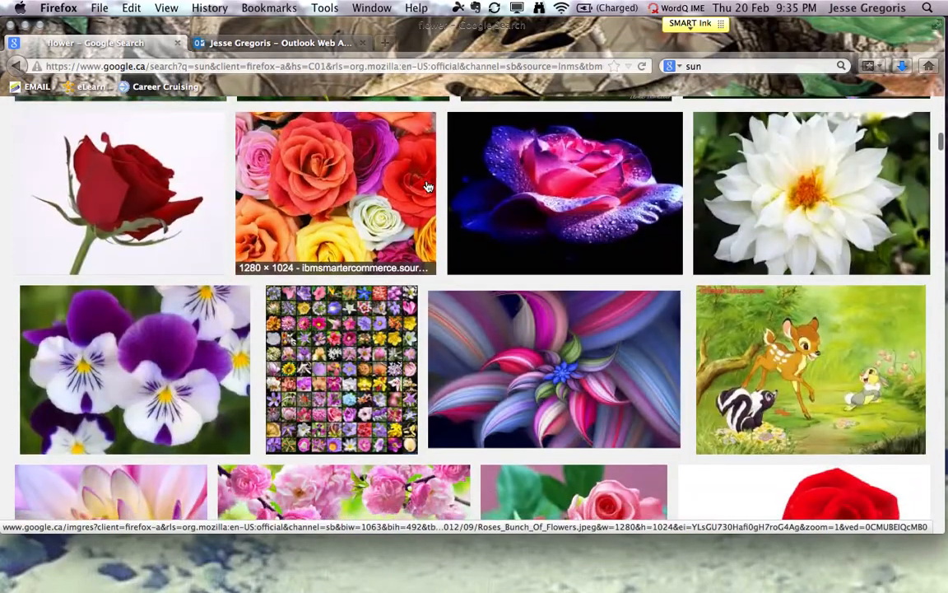
scroll(428, 187, down, 14)
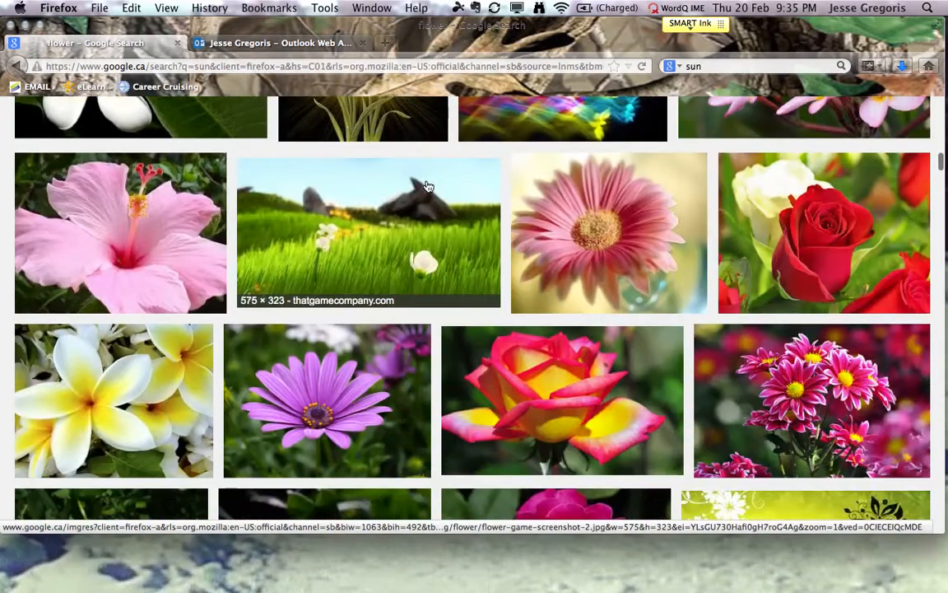
scroll(428, 199, up, 2)
scroll(428, 199, up, 20)
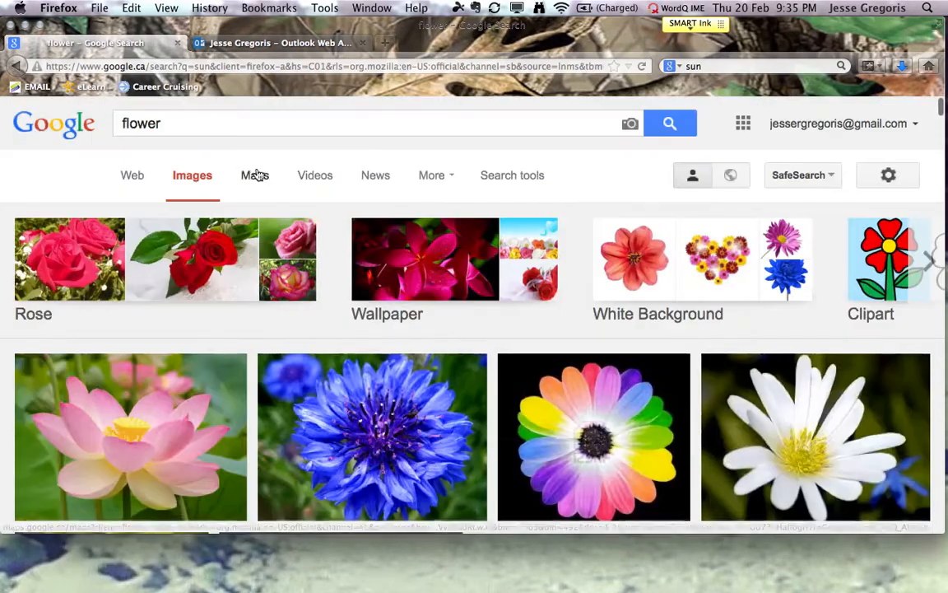
click(434, 127)
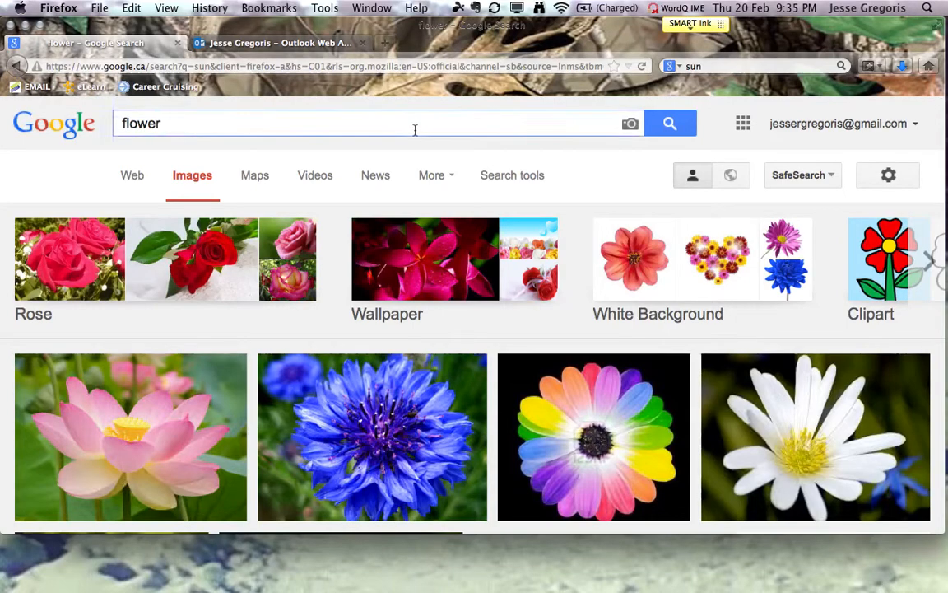
key(super+a)
text(cartoon)
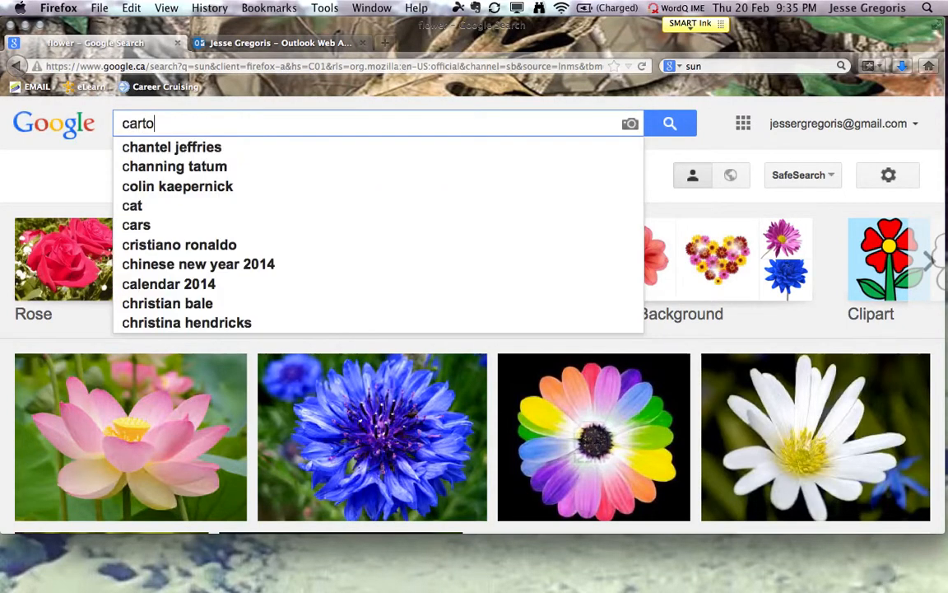
text( flower)
key(Return)
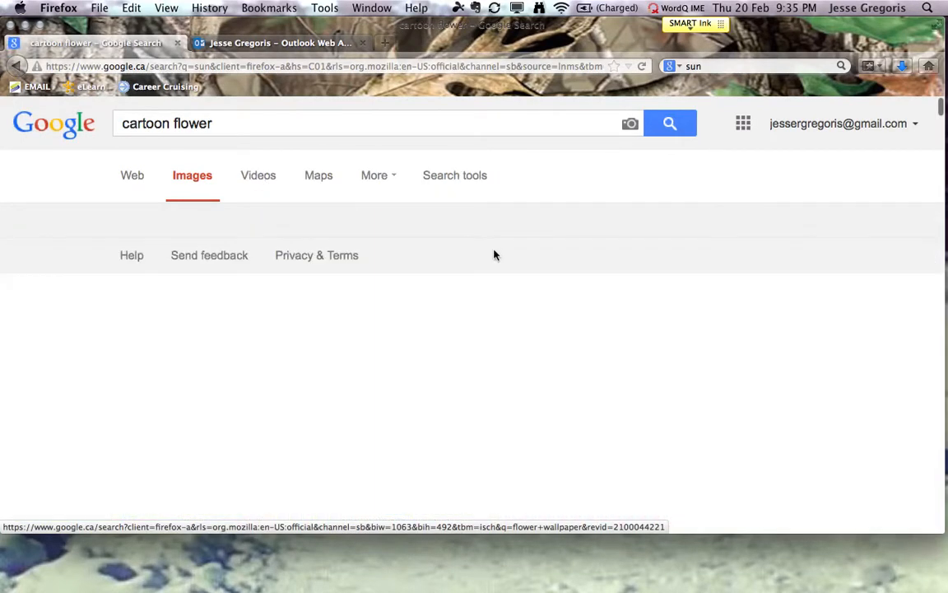
- Save the full preview of the simple white cartoon flower with a yellow centre to the Desktop as cartoon_flower.gif
scroll(529, 306, down, 2)
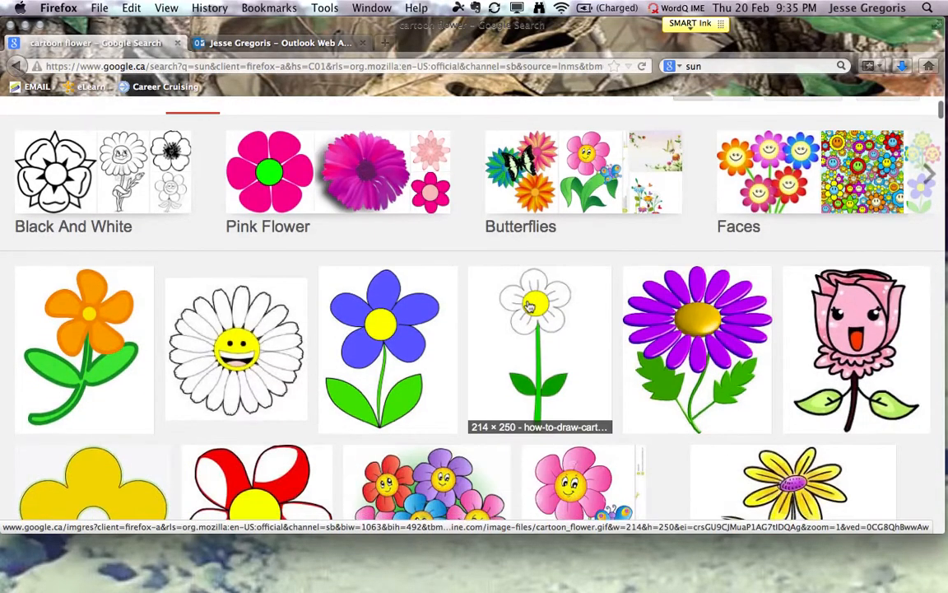
scroll(530, 306, down, 3)
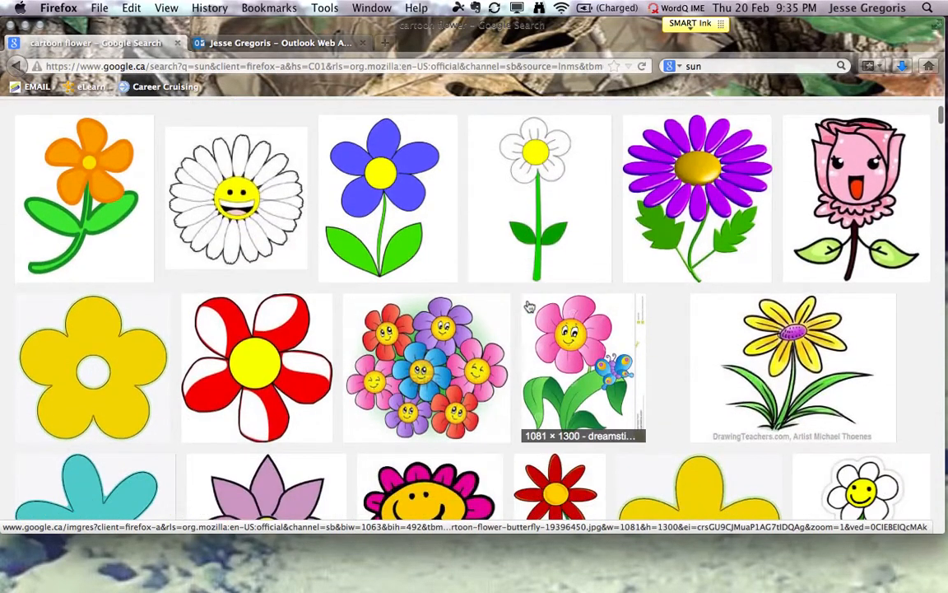
click(531, 189)
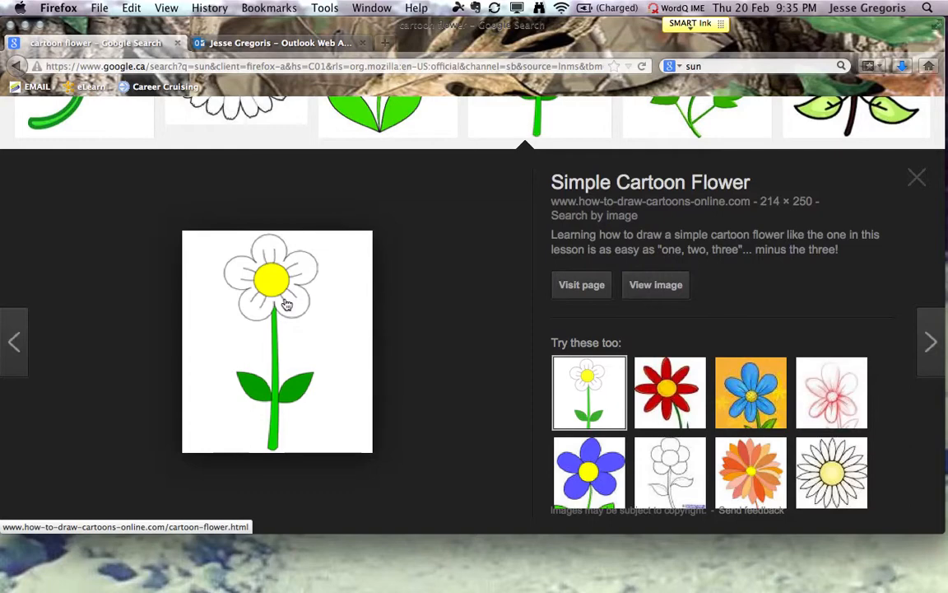
right_click(285, 305)
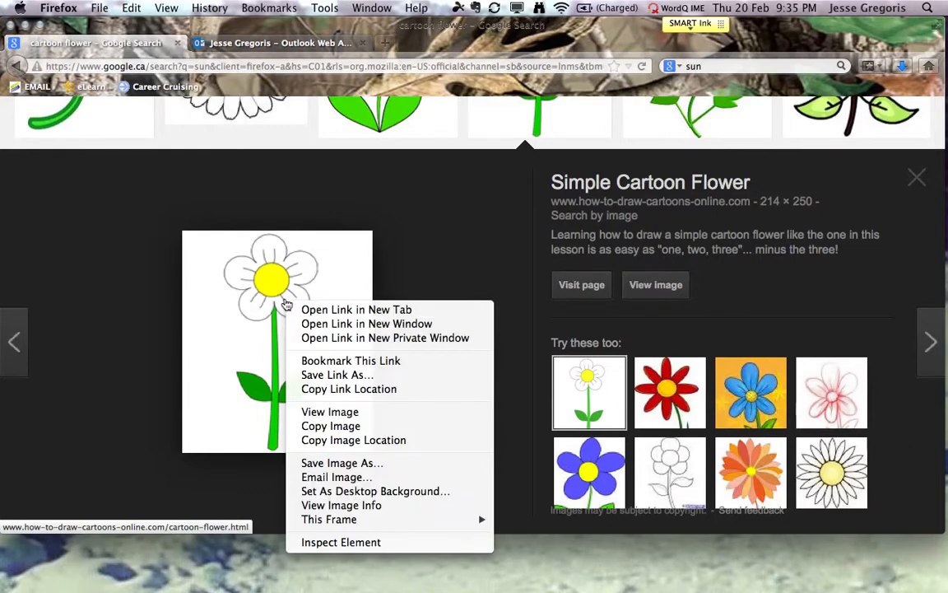
click(354, 465)
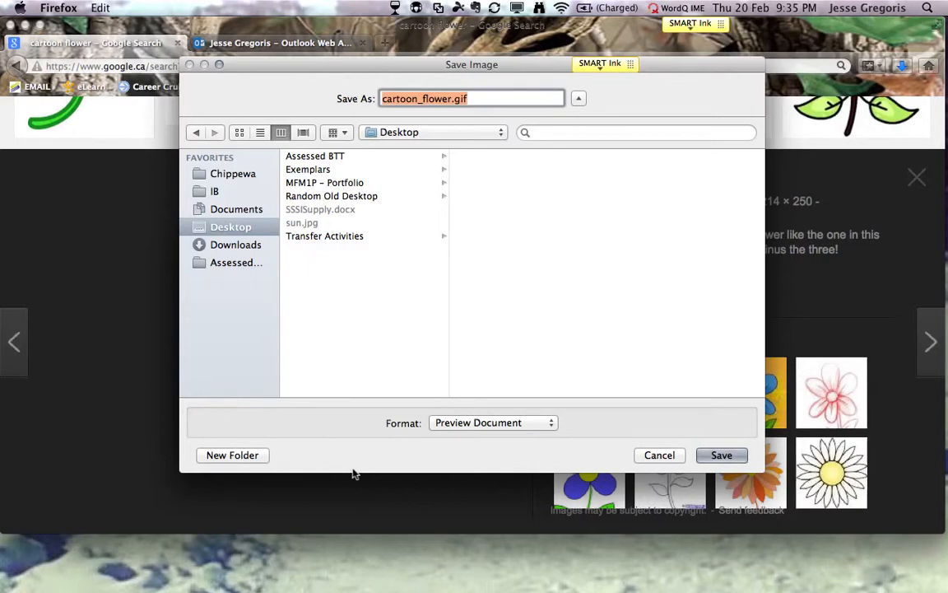
key(Return)
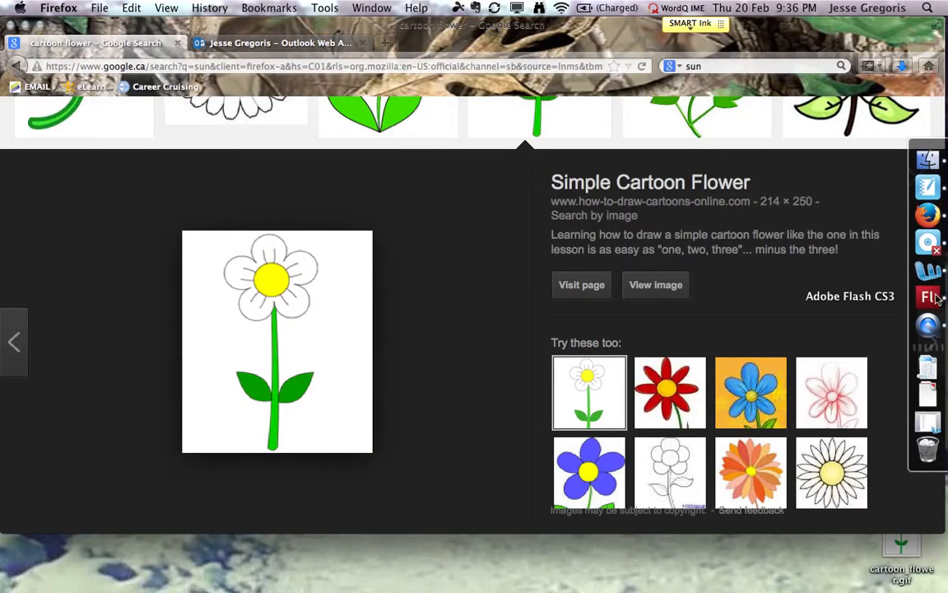
- Switch to Adobe Flash and import cartoon_flower.gif from the Desktop into the library
click(929, 298)
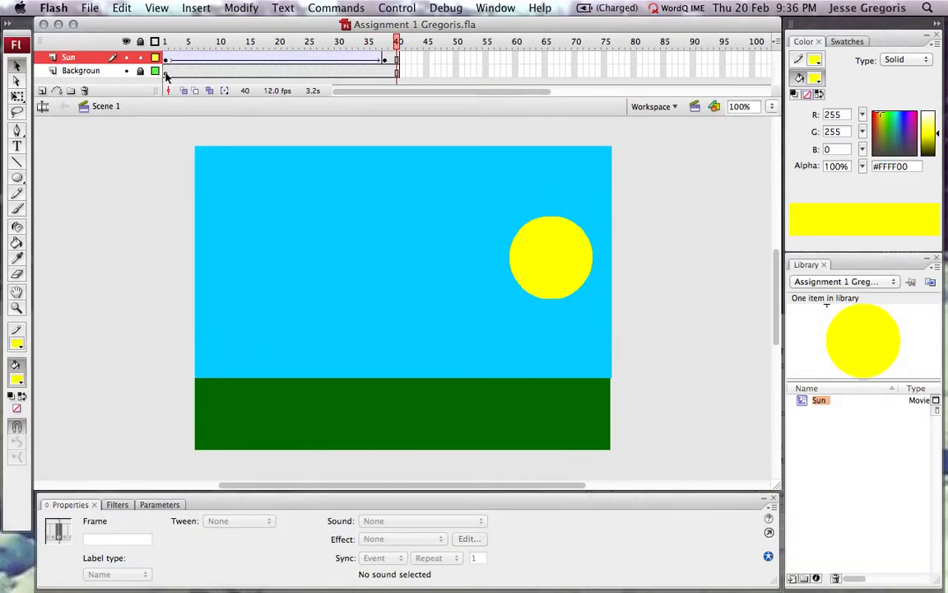
click(90, 8)
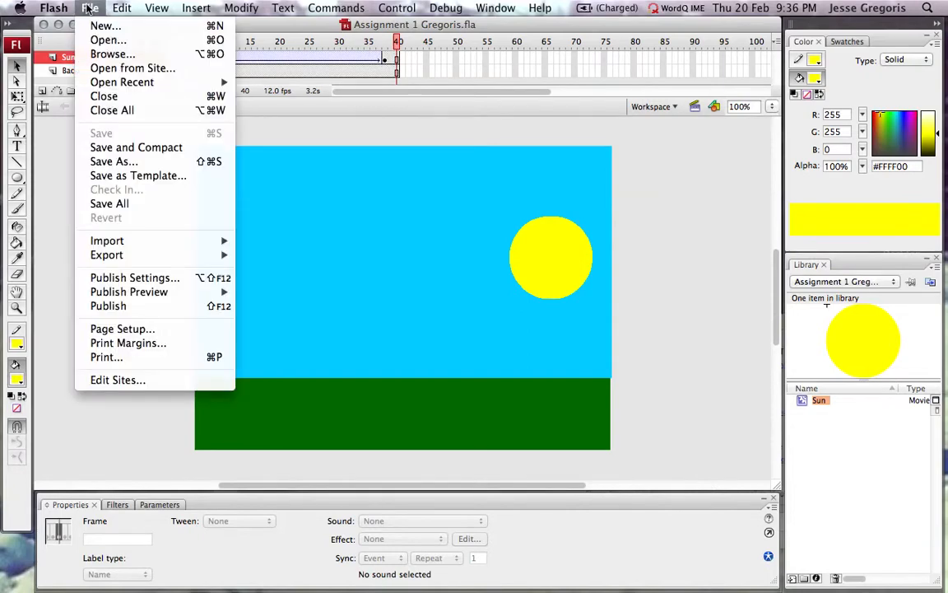
mouse_move(129, 244)
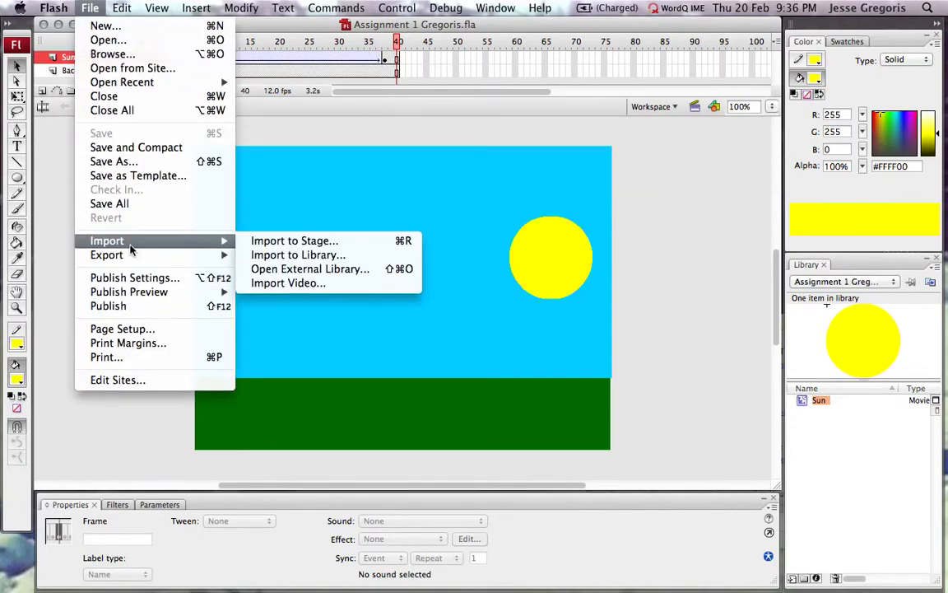
click(301, 255)
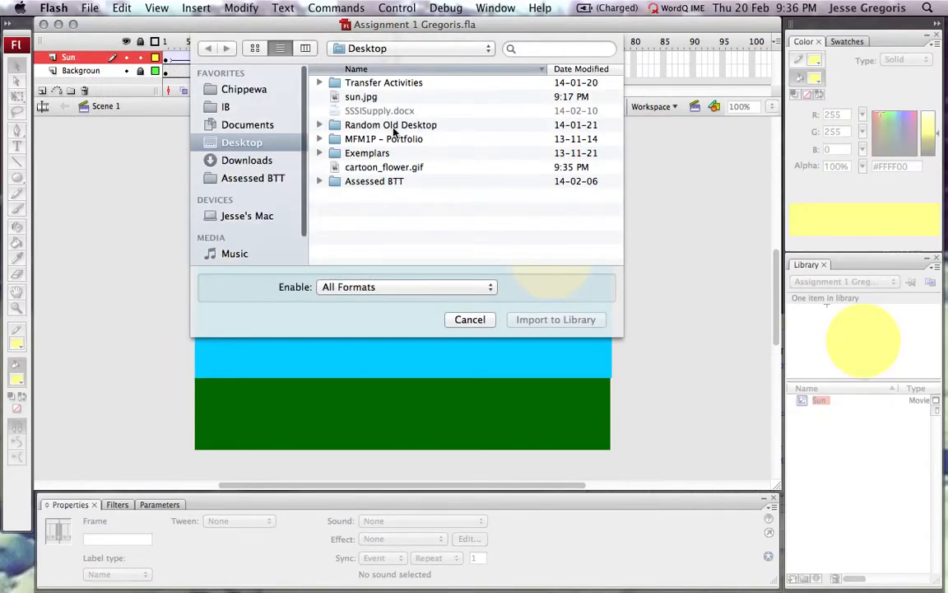
click(386, 170)
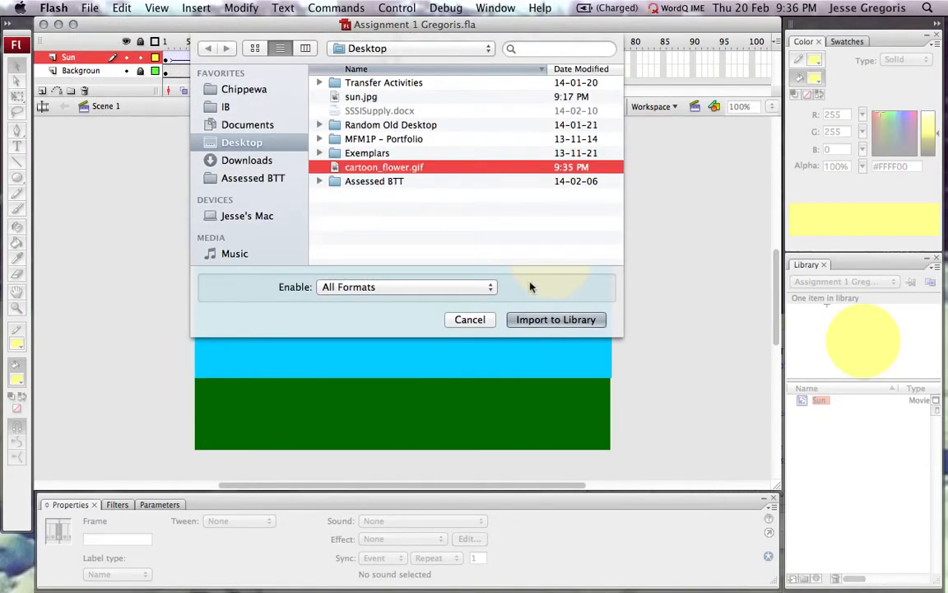
click(544, 322)
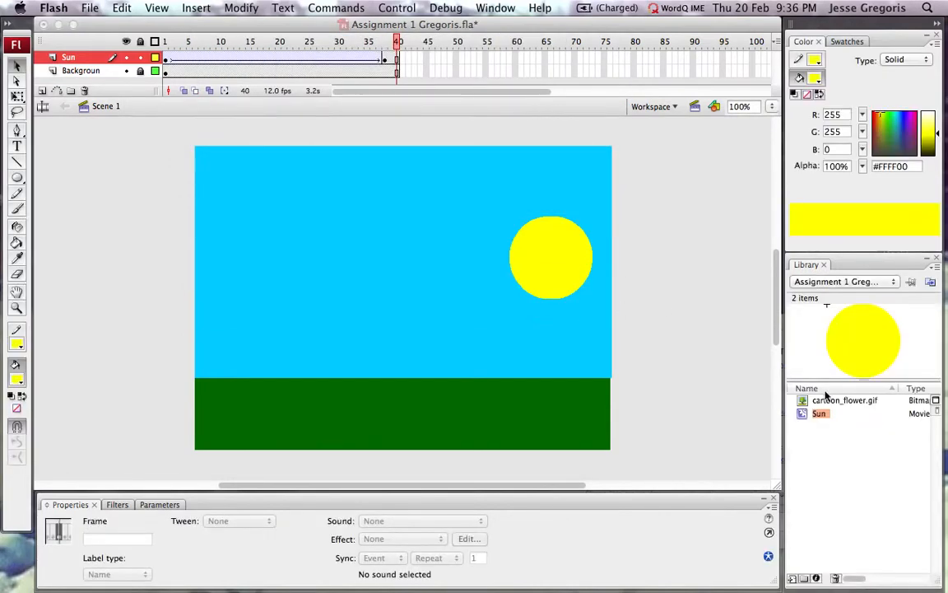
- Place the cartoon_flower.gif bitmap on the Sun layer at frame 40, above the grass at about X 160, Y 60
click(837, 401)
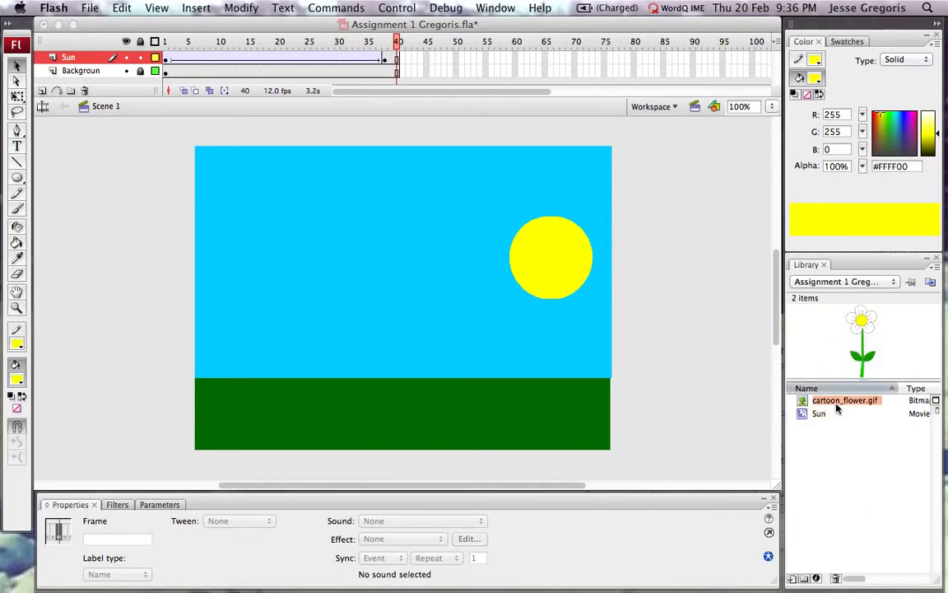
click(819, 414)
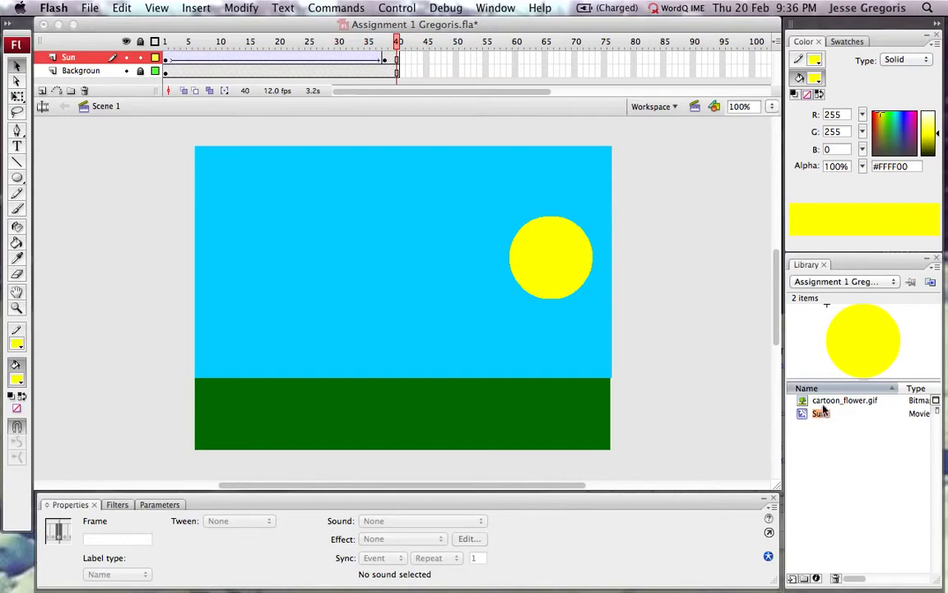
click(824, 401)
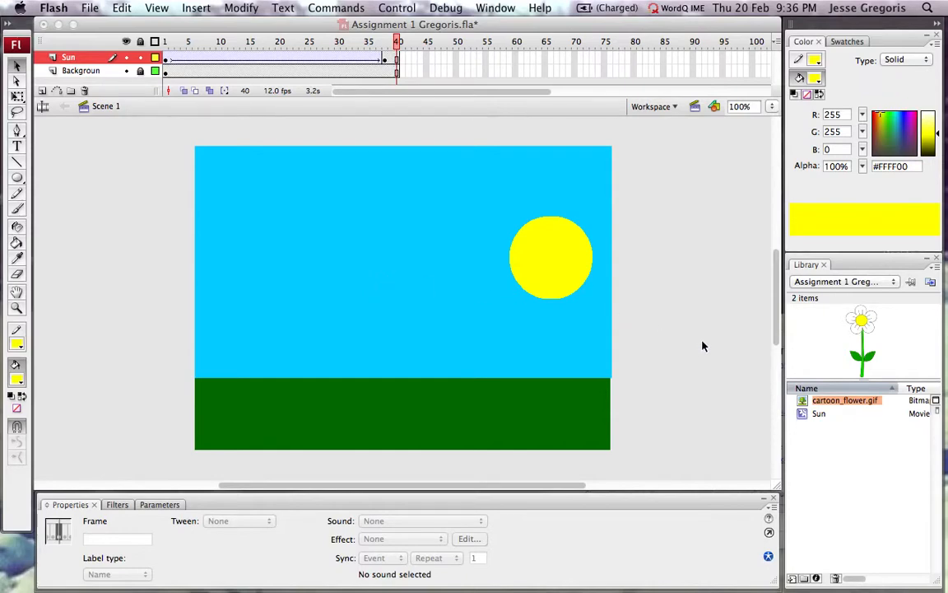
drag(578, 350, 396, 290)
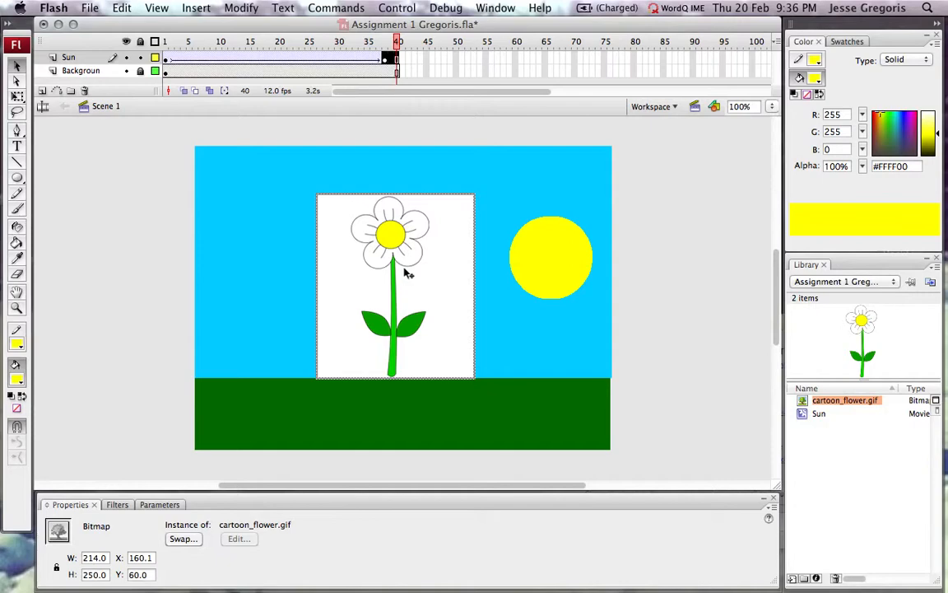
- Compare the stage at frames 27, 40, 38 and 37 of the Sun layer to check where the flower appears
click(319, 63)
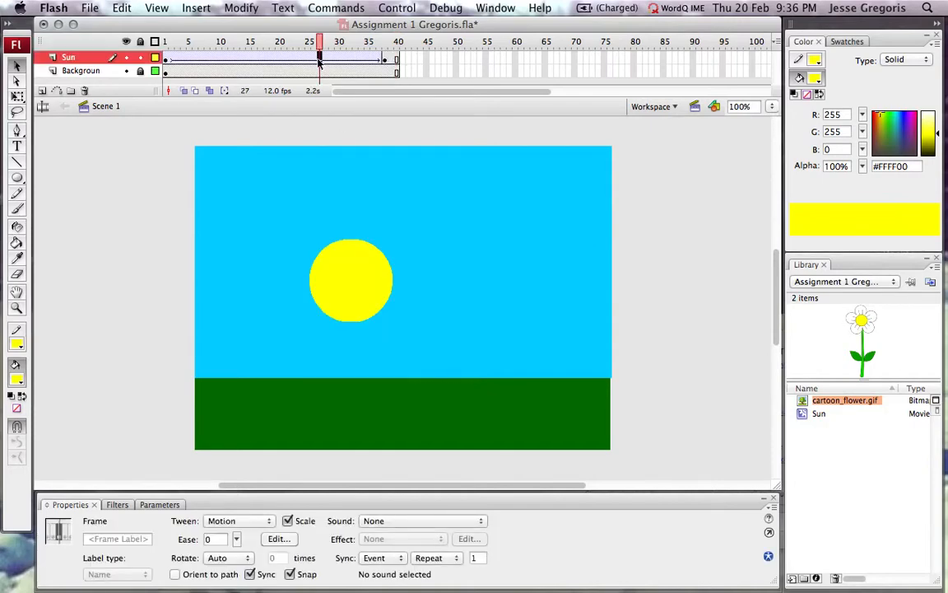
click(397, 59)
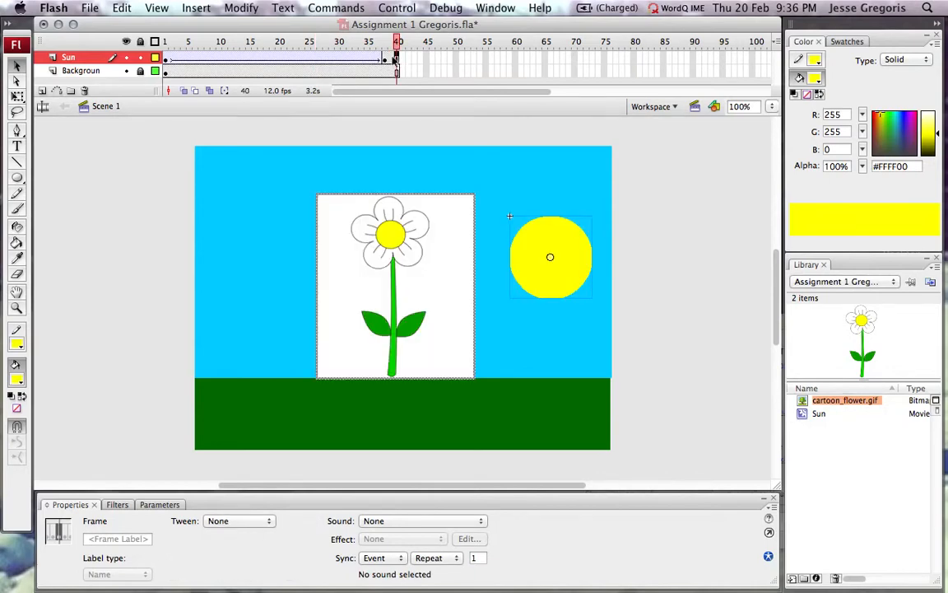
click(392, 59)
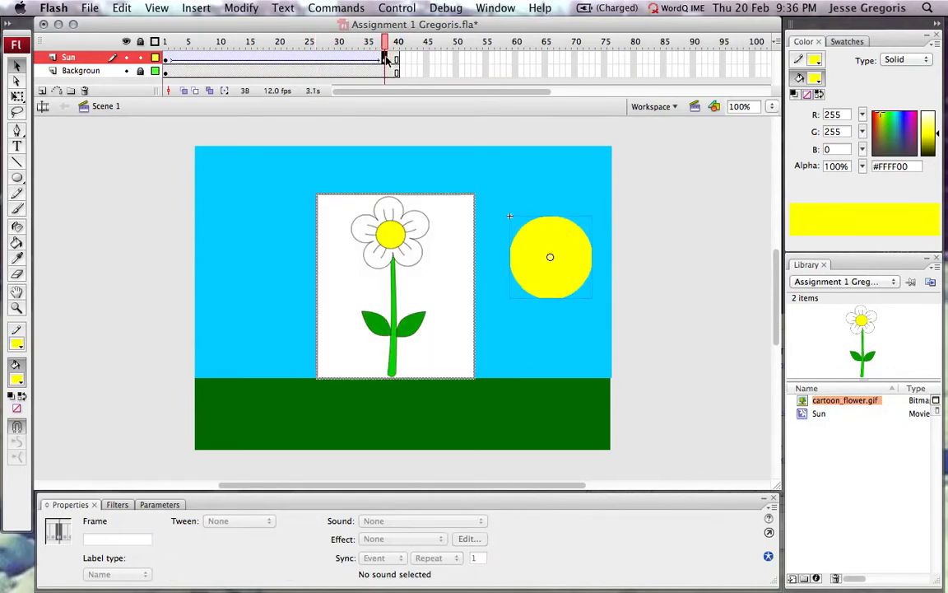
click(385, 60)
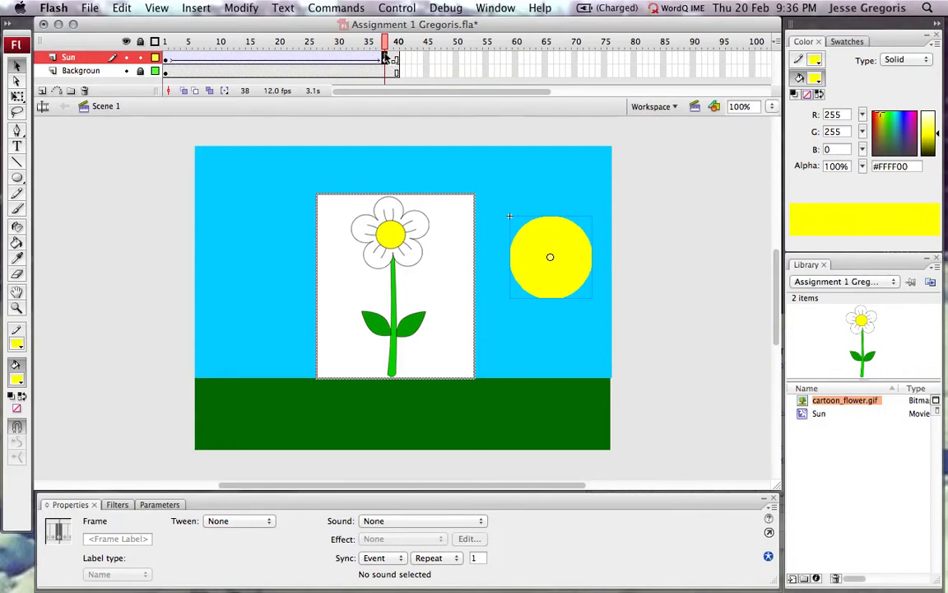
click(380, 60)
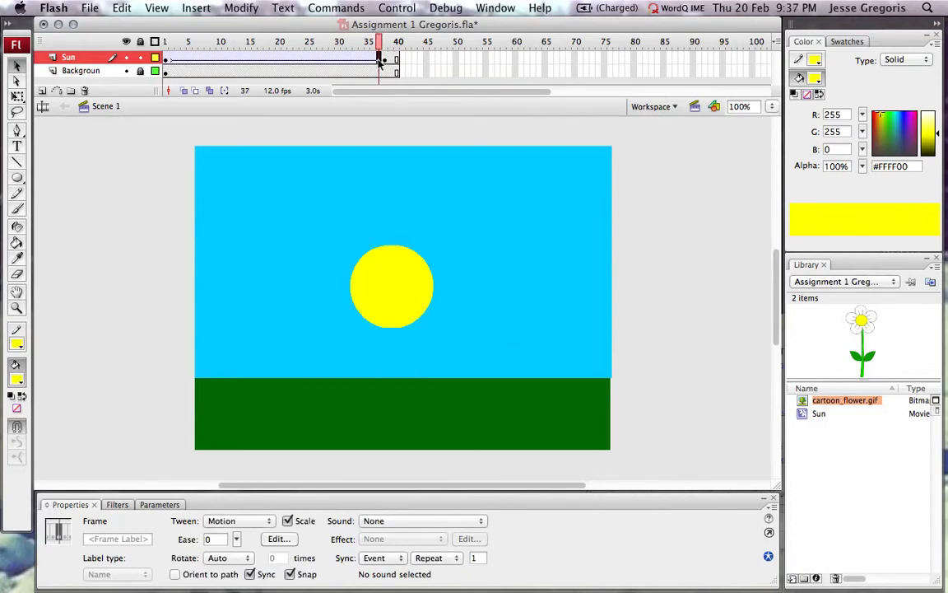
- Check the Sun layer back to frame 33, return to its keyframe at frame 38 and delete the flower bitmap there
key(comma)
key(comma)
key(comma)
key(comma)
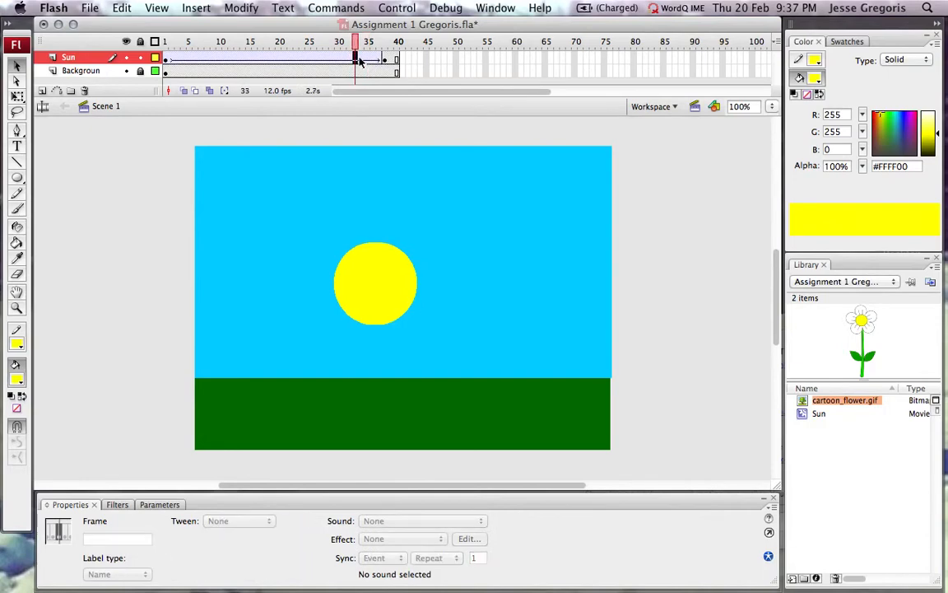
click(384, 60)
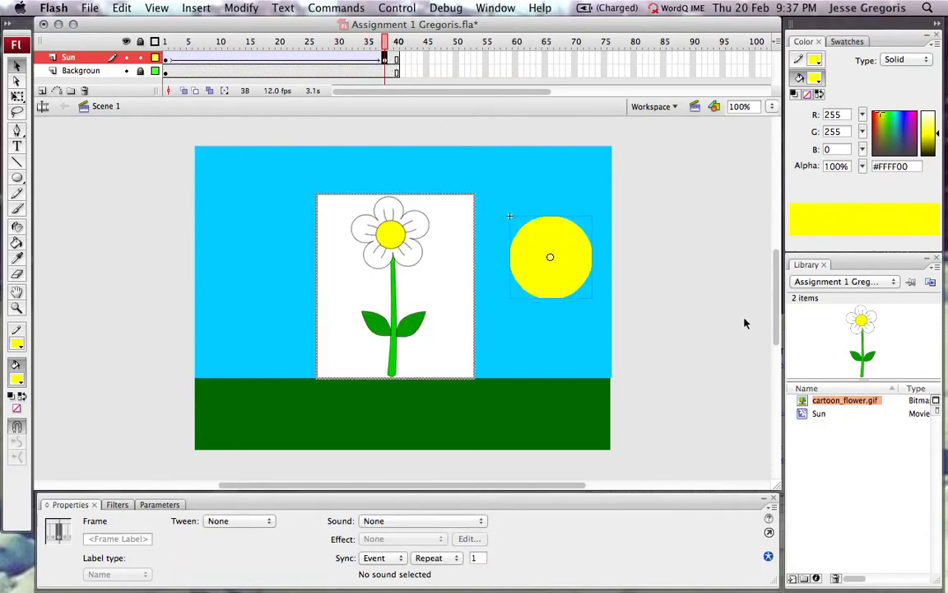
click(458, 274)
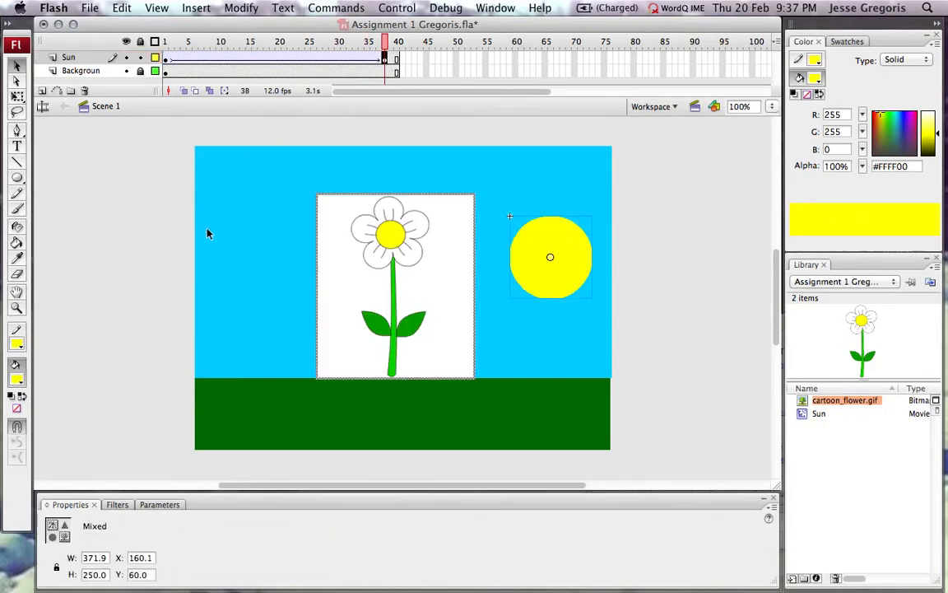
click(180, 244)
click(434, 267)
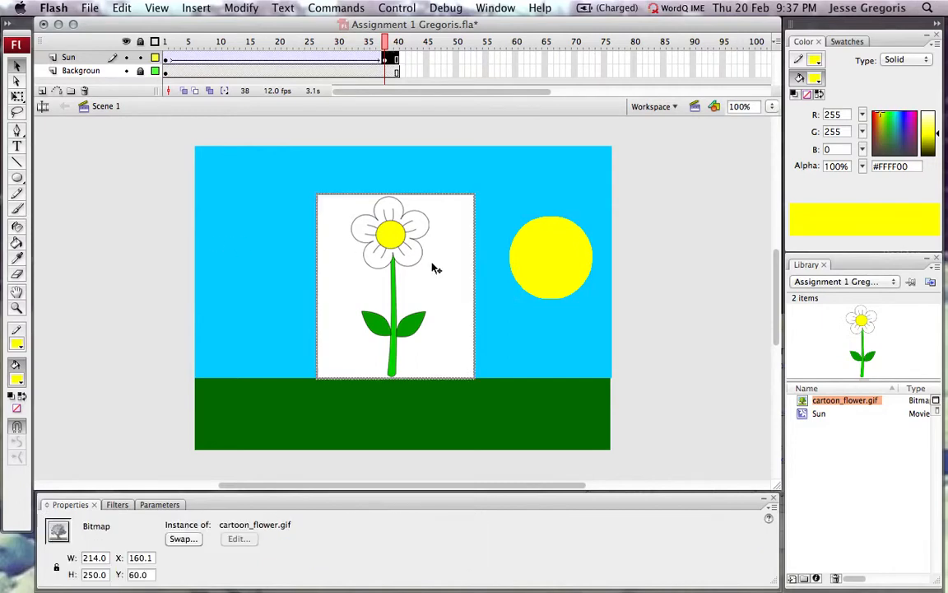
key(Delete)
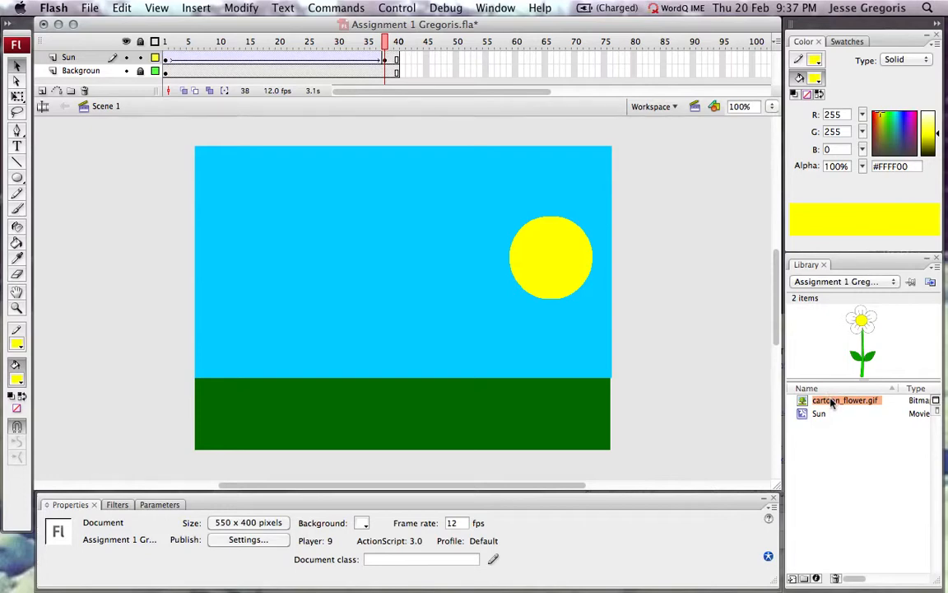
drag(827, 396, 528, 325)
drag(426, 305, 426, 305)
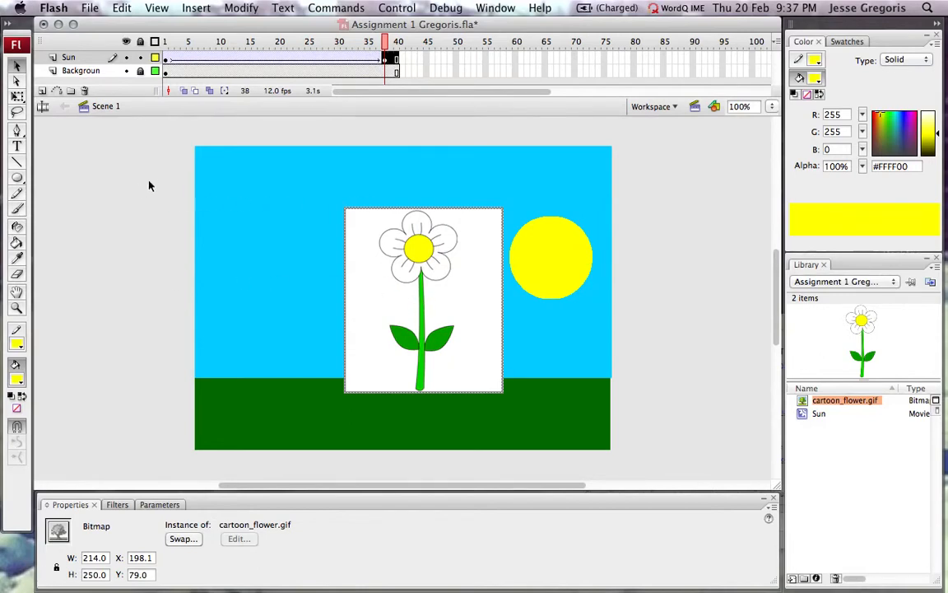
drag(149, 186, 608, 311)
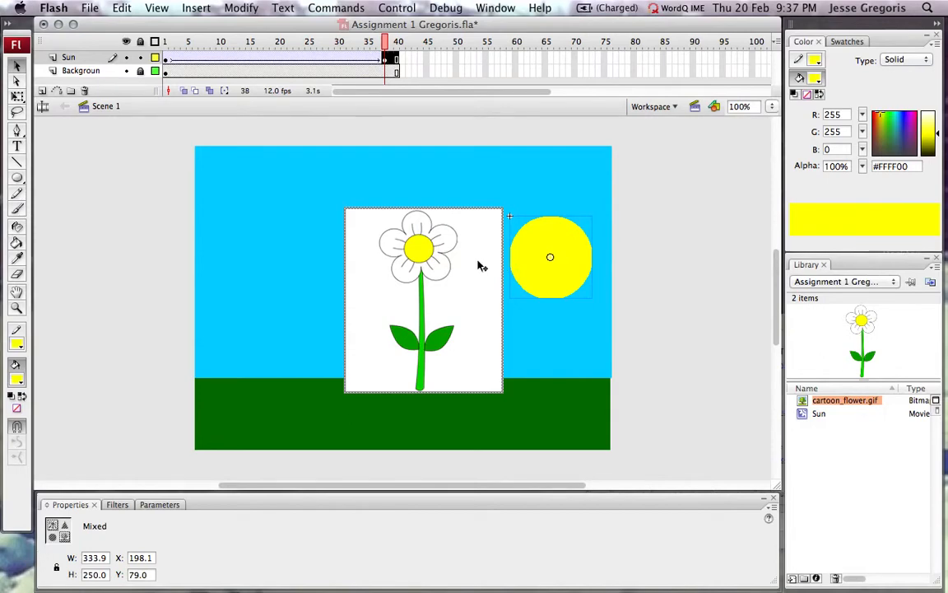
click(112, 240)
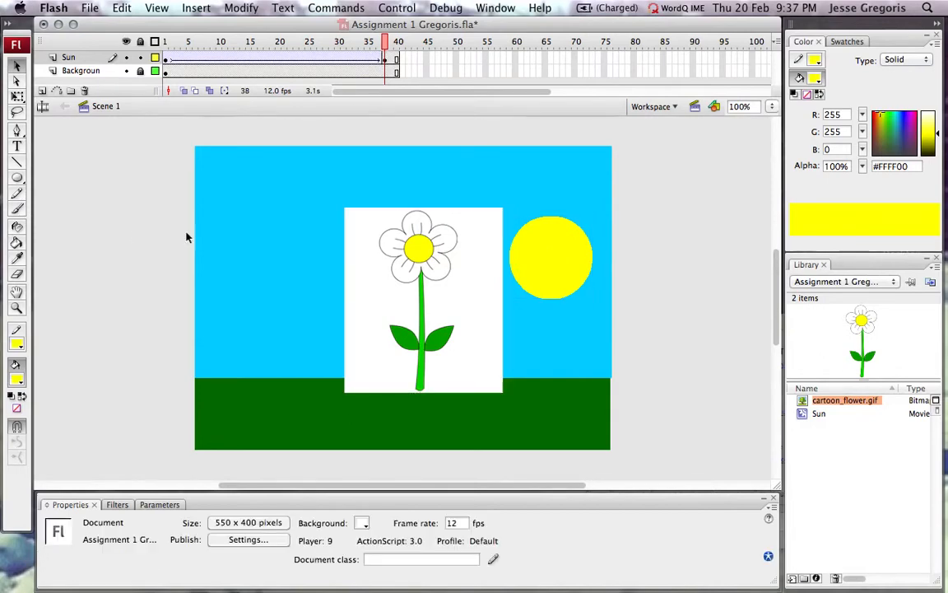
click(415, 281)
key(BackSpace)
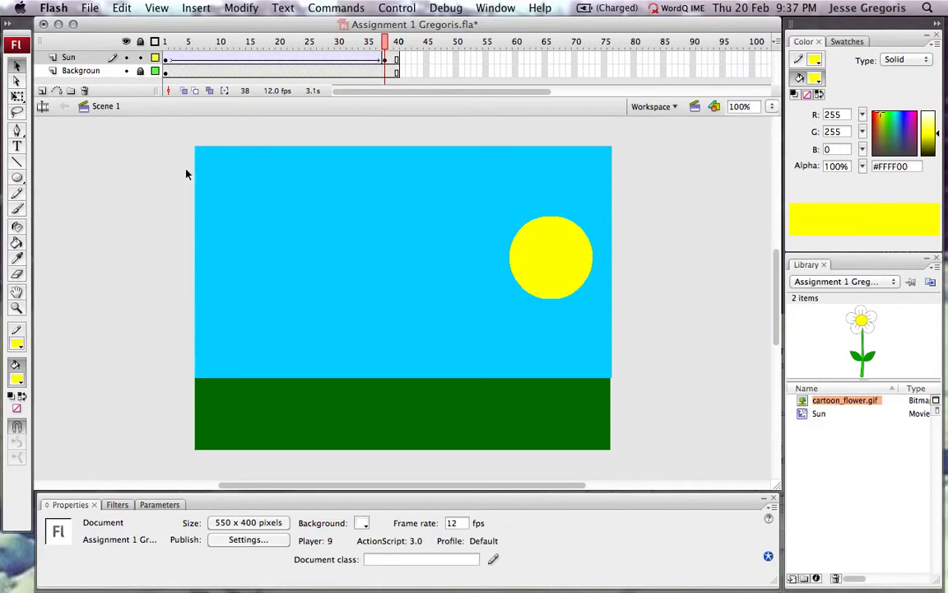
- Add a new layer named Flower above the Sun layer and lock the Sun layer
click(42, 91)
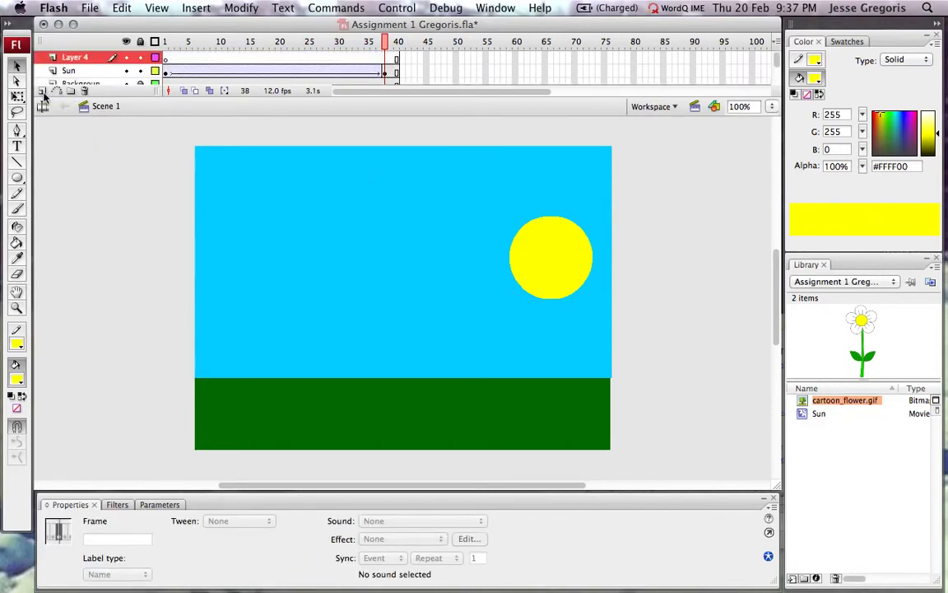
double_click(81, 58)
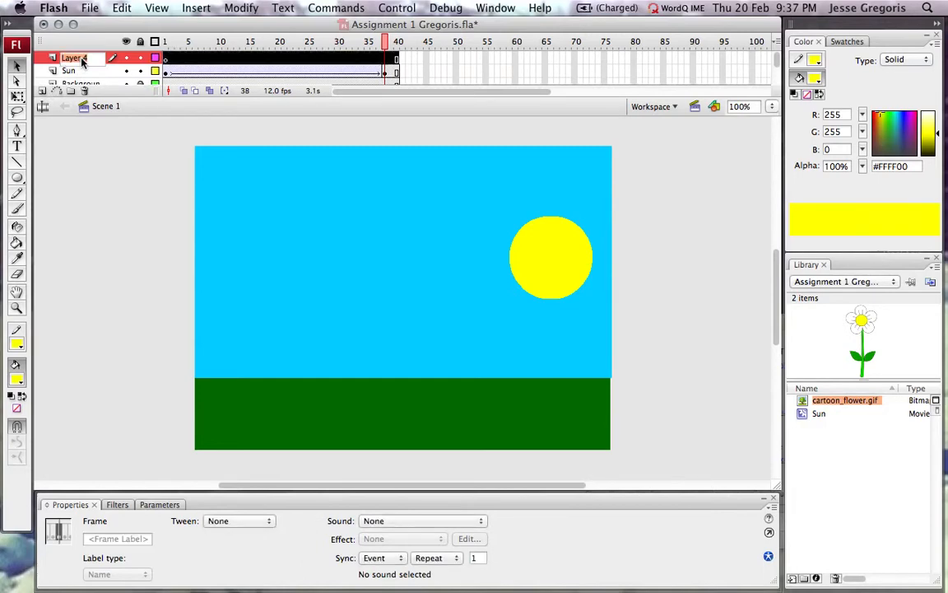
text(Flower)
click(118, 263)
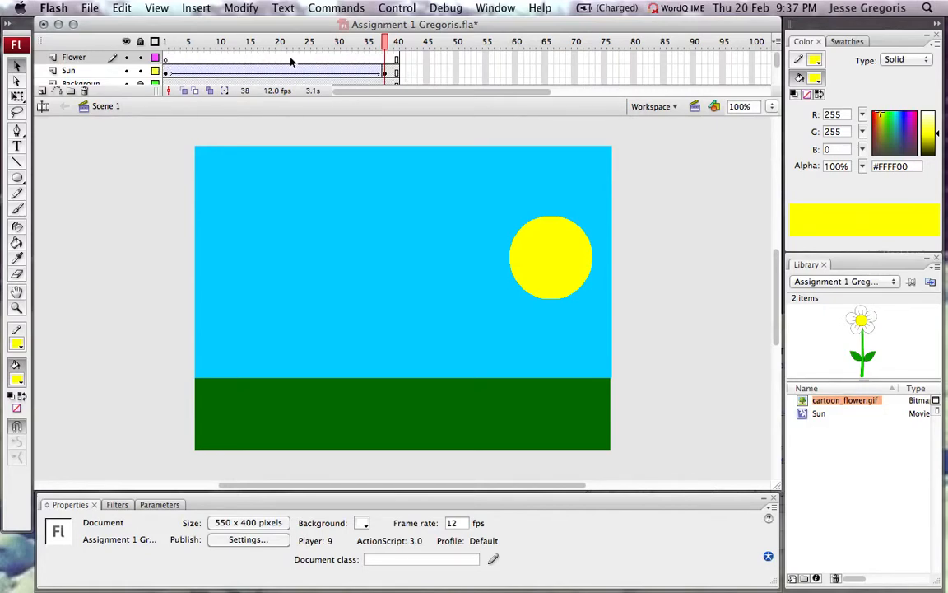
click(142, 73)
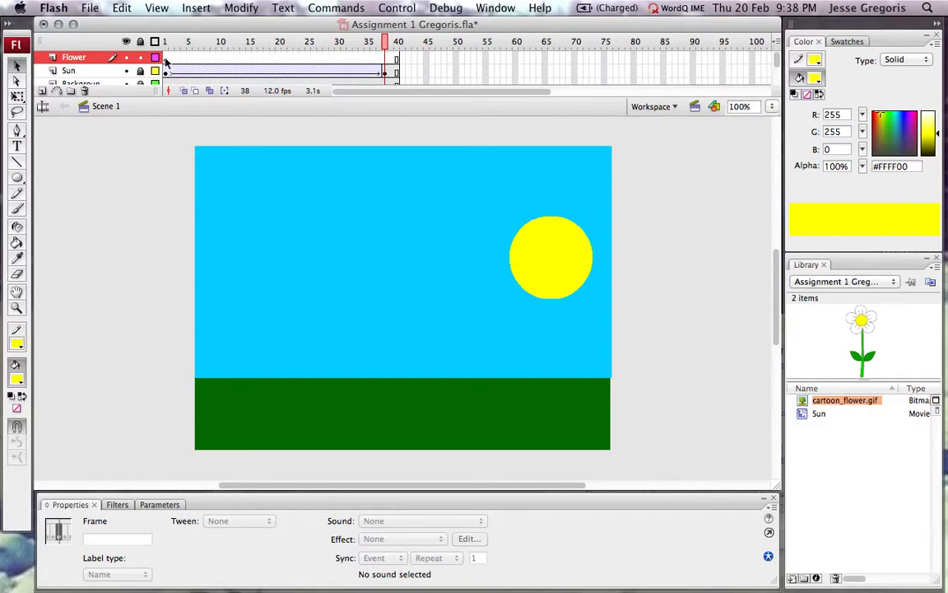
- Place cartoon_flower.gif from the library on the Flower layer at frame 1, at about X 210, Y 139
click(165, 59)
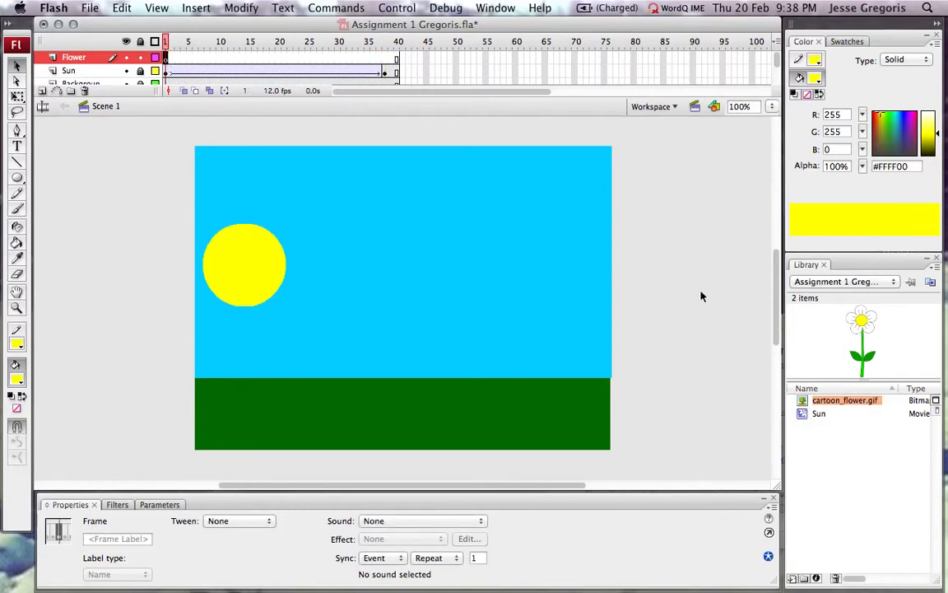
drag(836, 405, 463, 303)
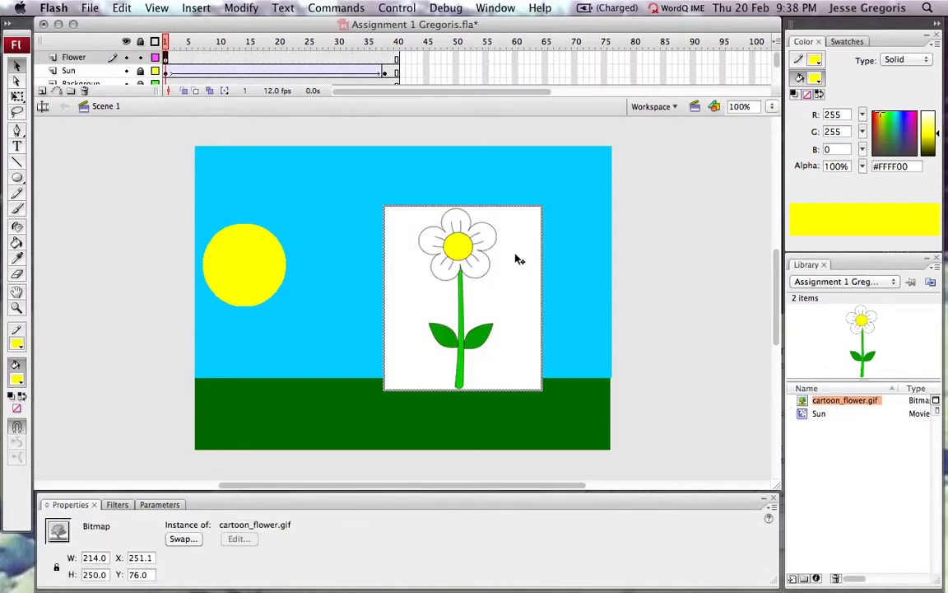
drag(541, 207, 510, 260)
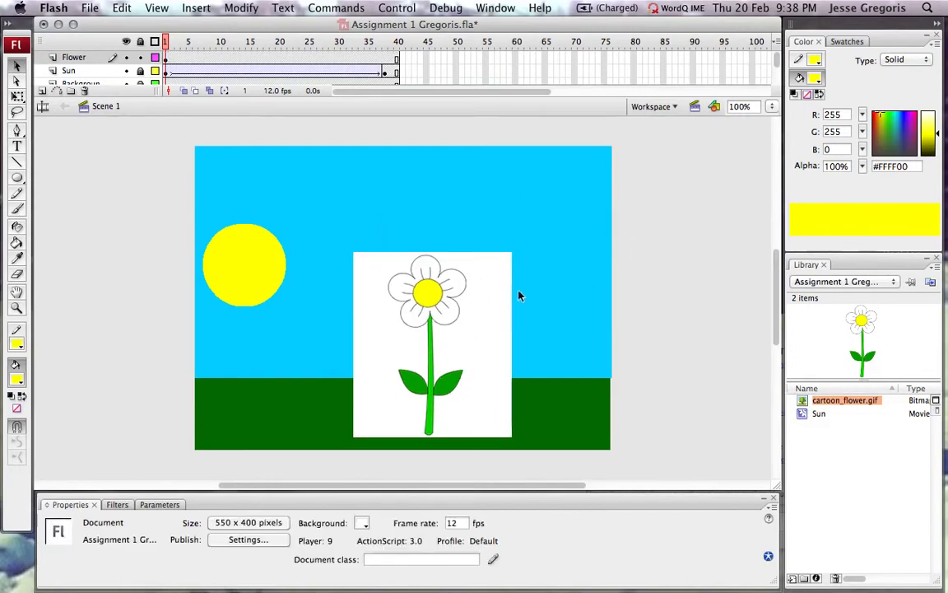
- Scale the flower down with Free Transform to about 50 by 66 and position it on the horizon at about X 258, Y 261
click(466, 303)
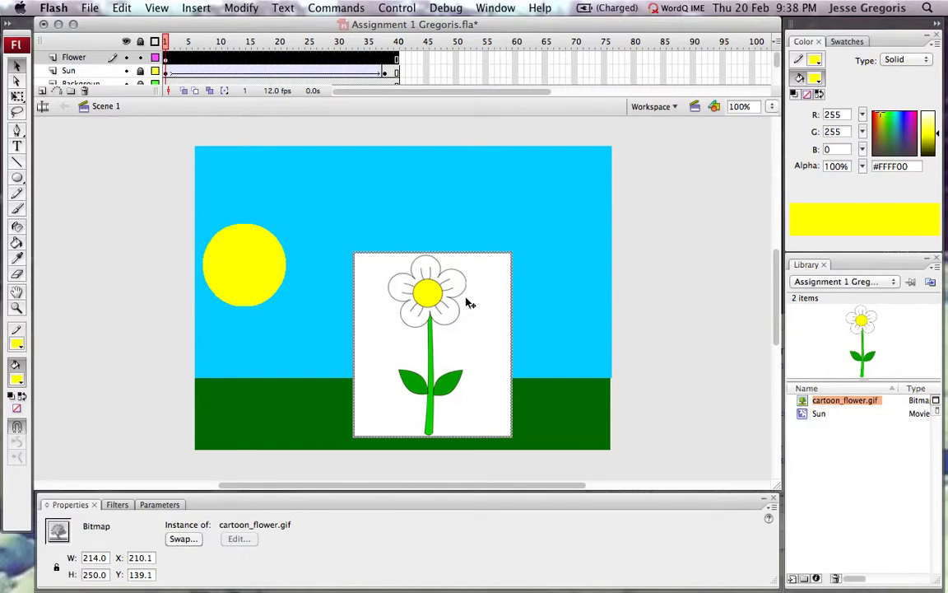
right_click(466, 303)
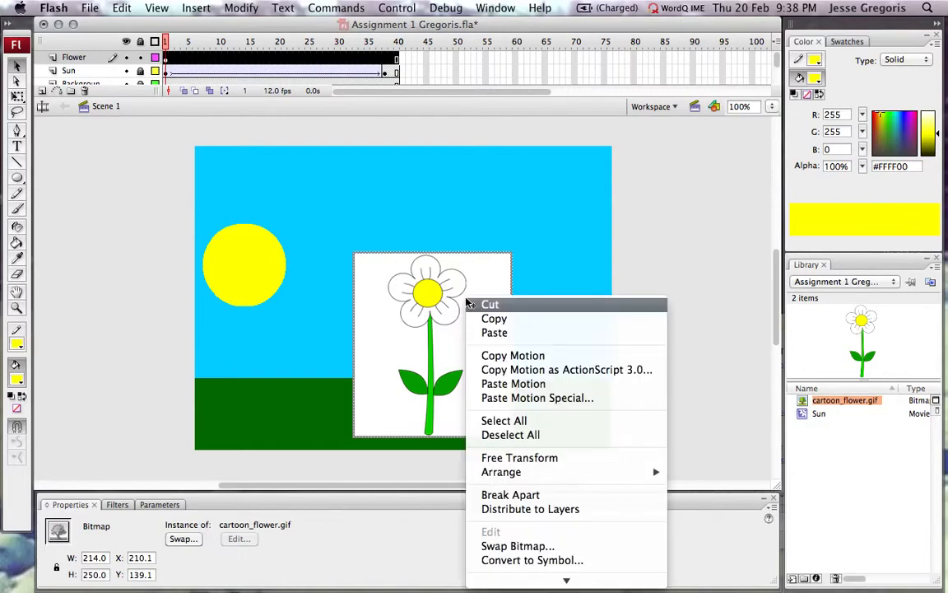
click(514, 459)
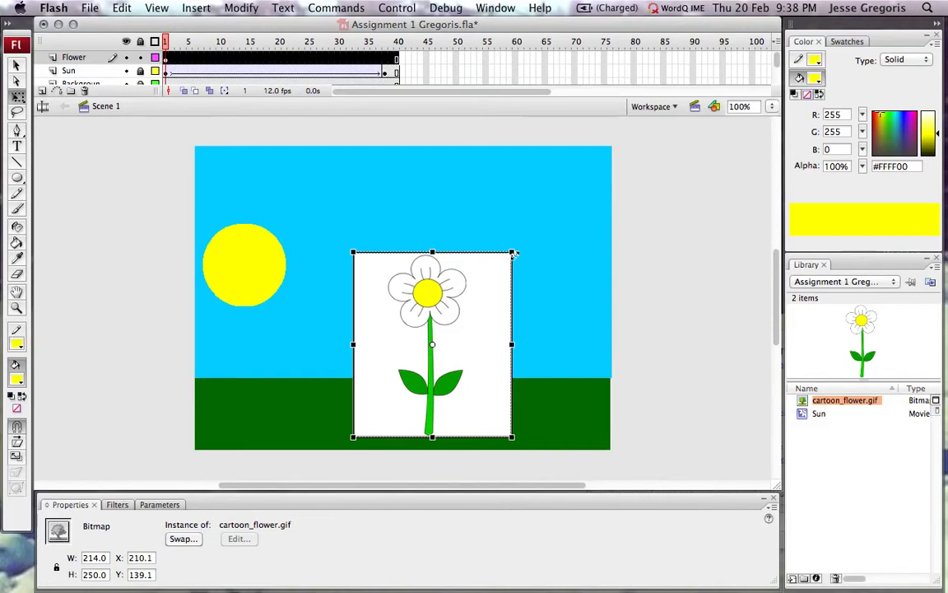
drag(514, 254, 423, 369)
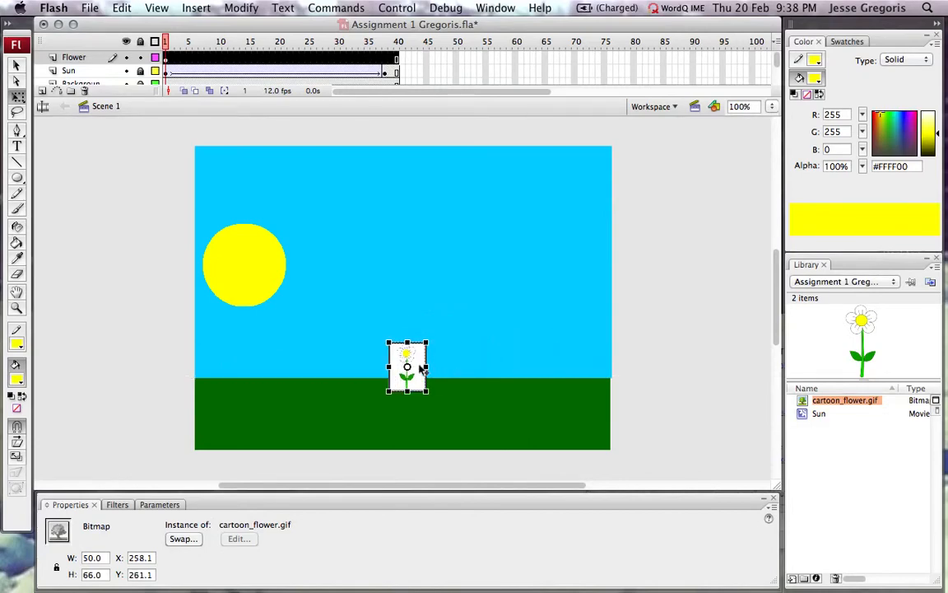
click(690, 375)
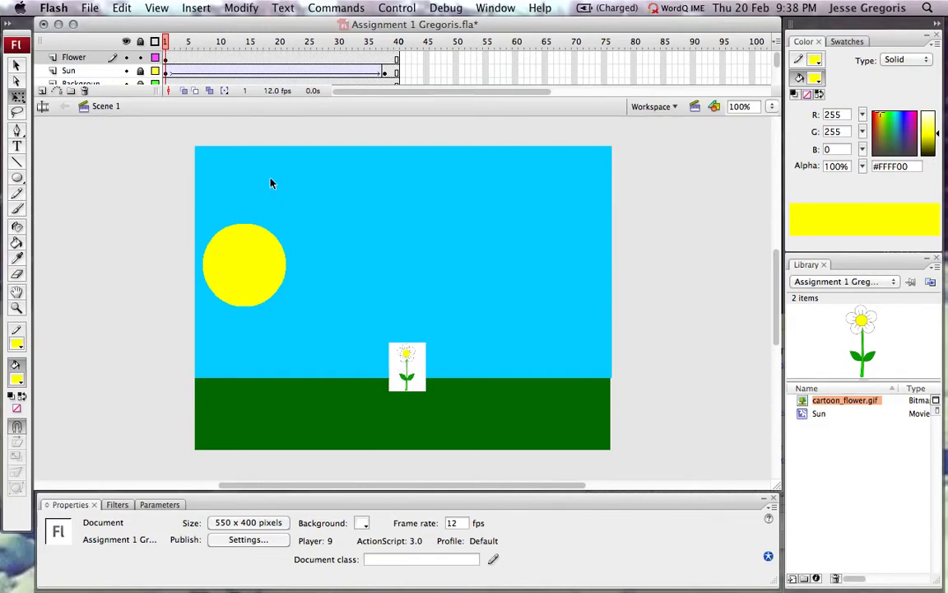
- Examine the flower and sun at several frames of the Flower layer between 1 and 40, and play the animation from frame 1
click(165, 58)
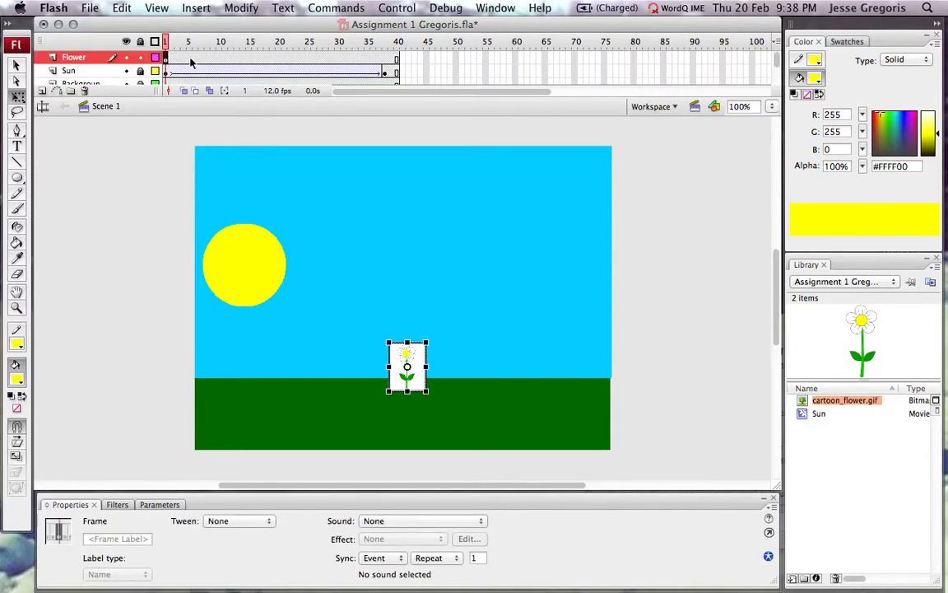
click(195, 58)
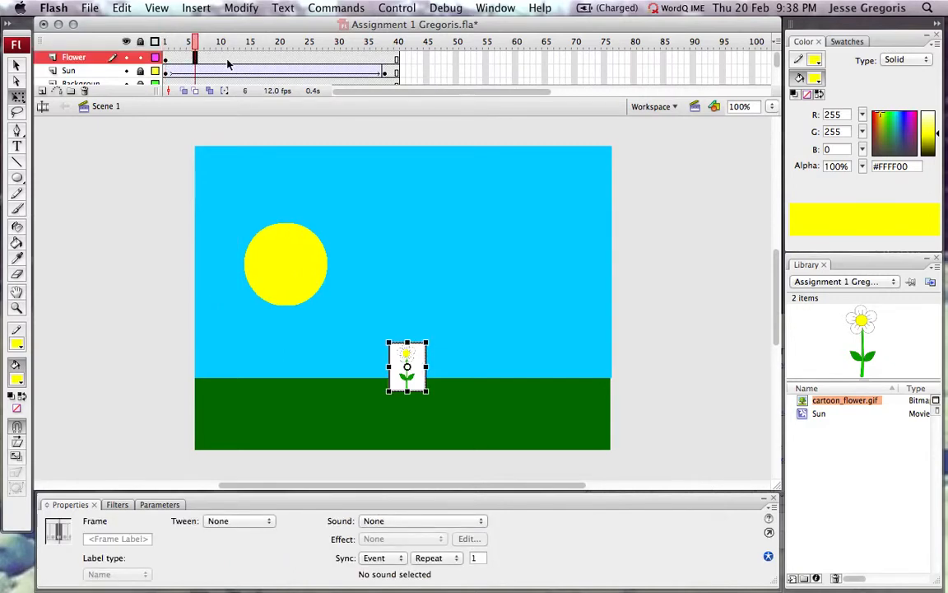
click(224, 57)
click(282, 57)
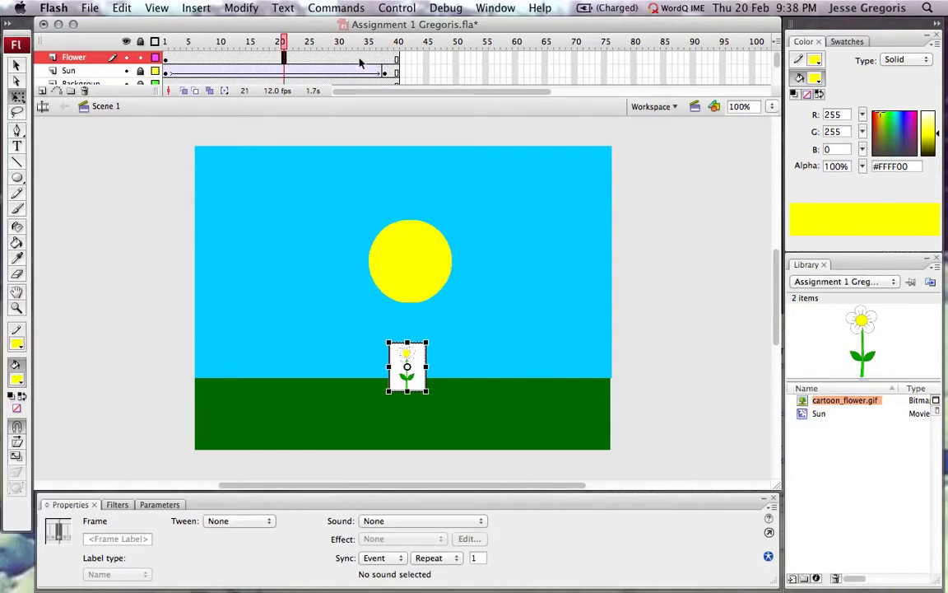
click(367, 58)
click(398, 58)
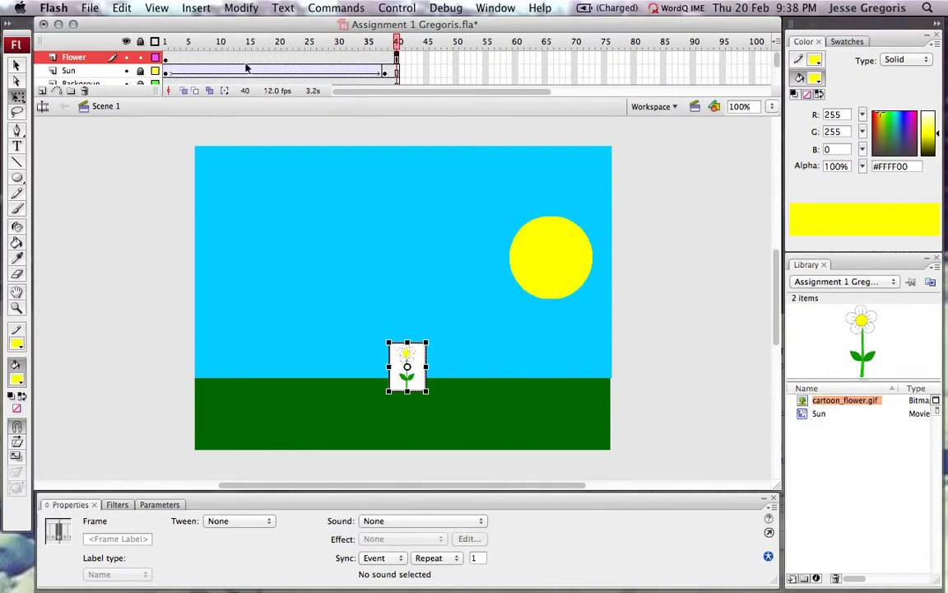
click(195, 59)
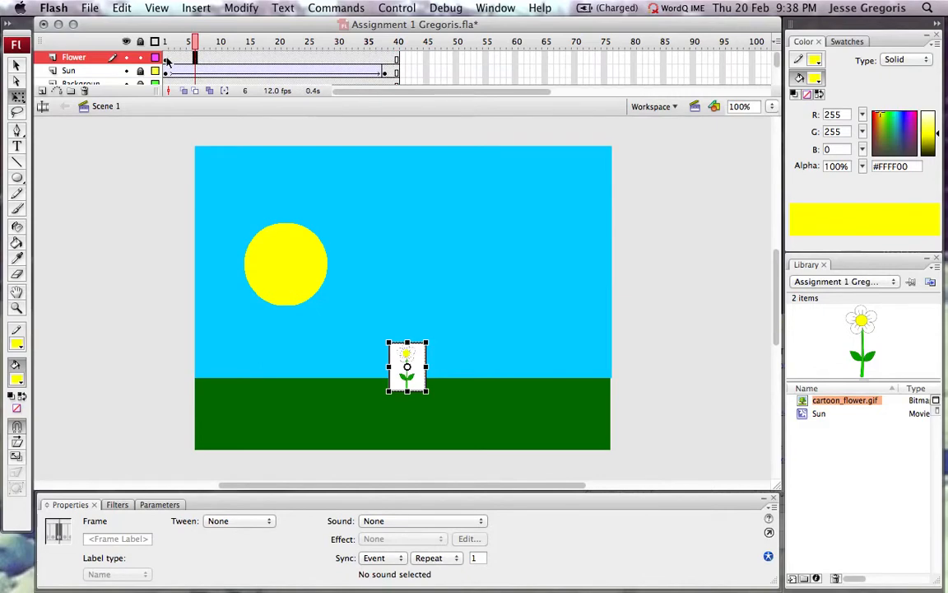
click(165, 58)
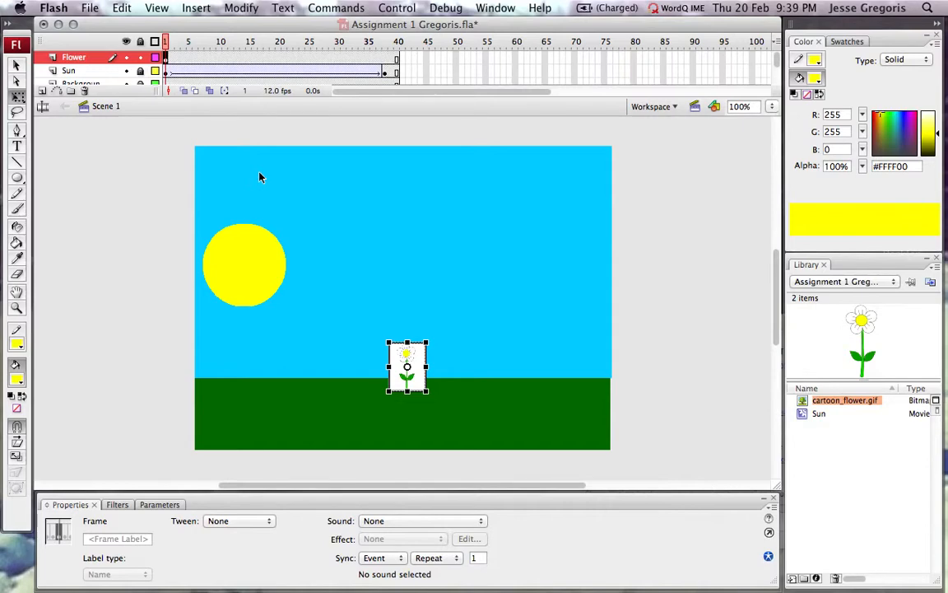
click(146, 195)
key(Return)
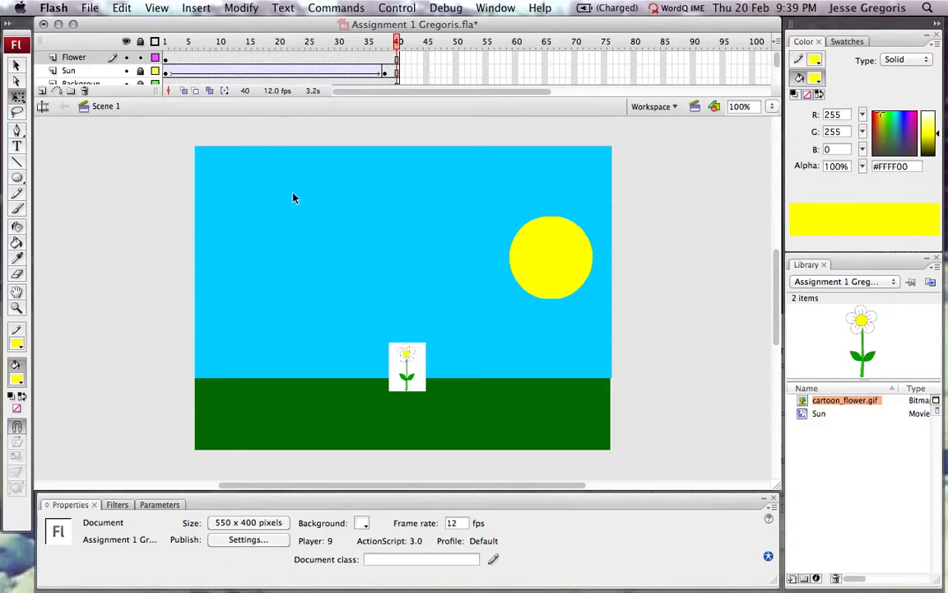
mouse_move(935, 353)
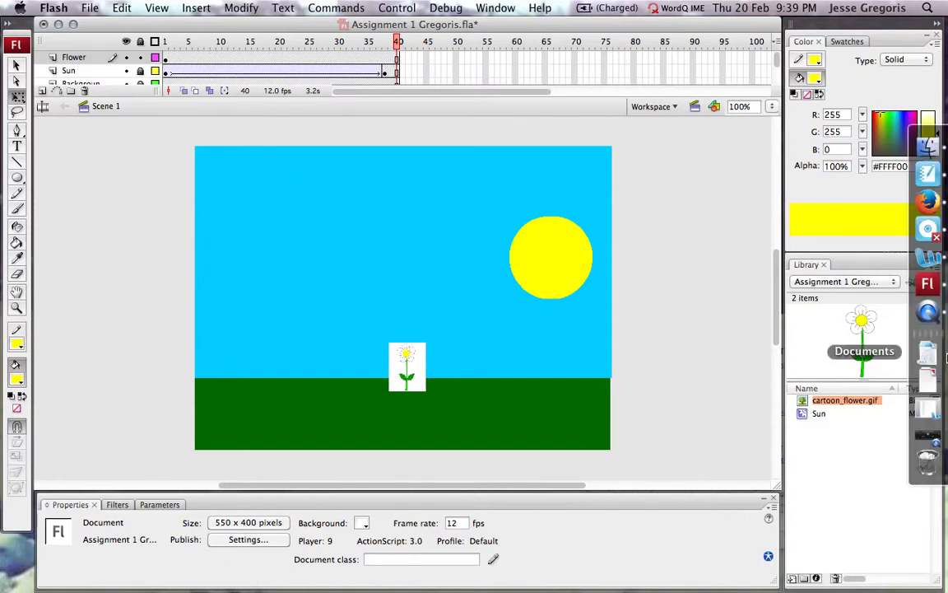
click(932, 435)
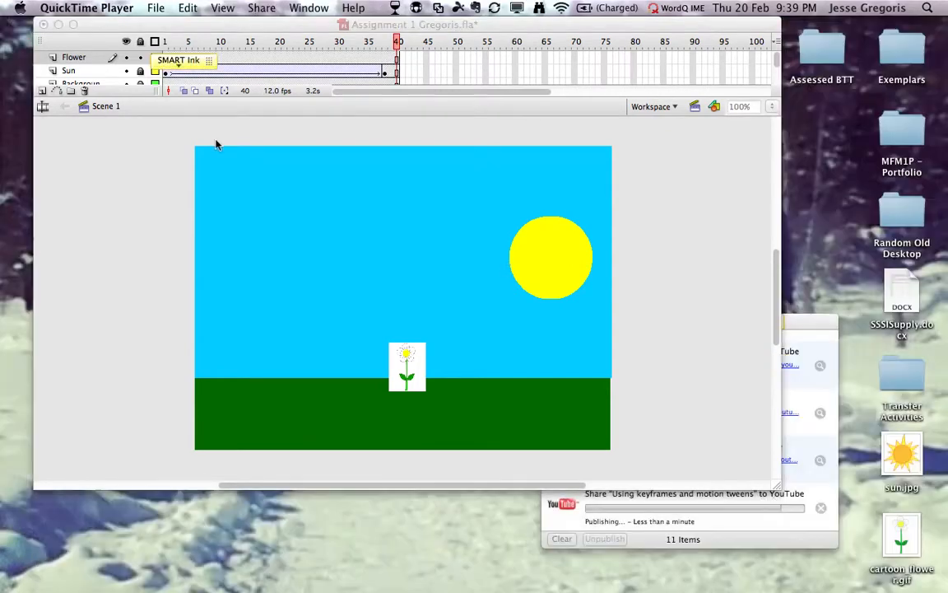